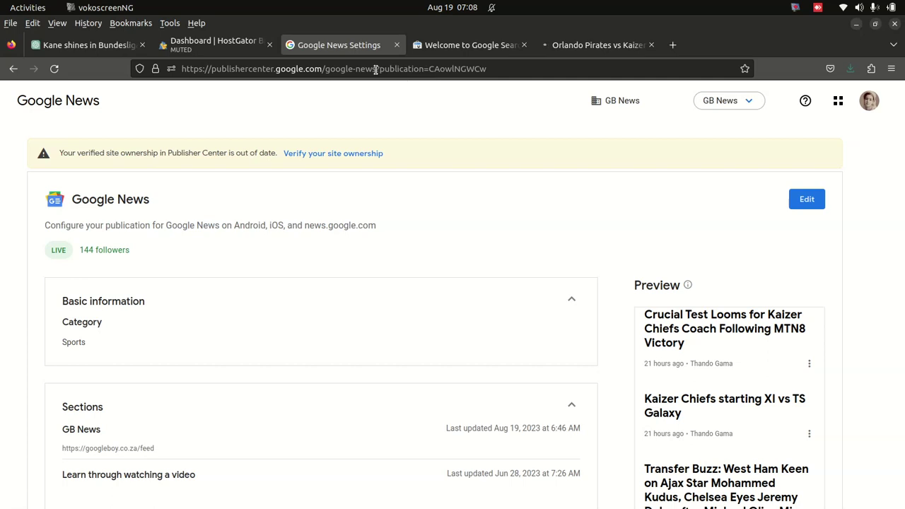
double_click(411, 69)
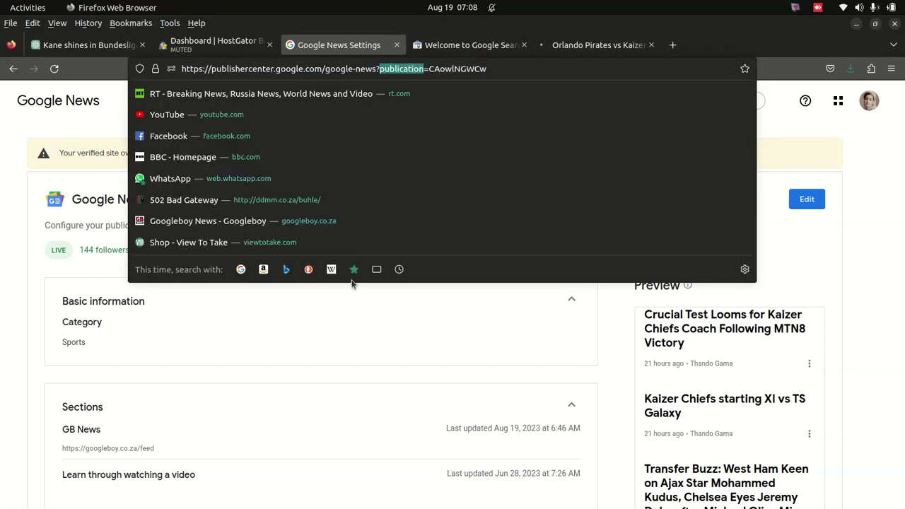
left_click(391, 331)
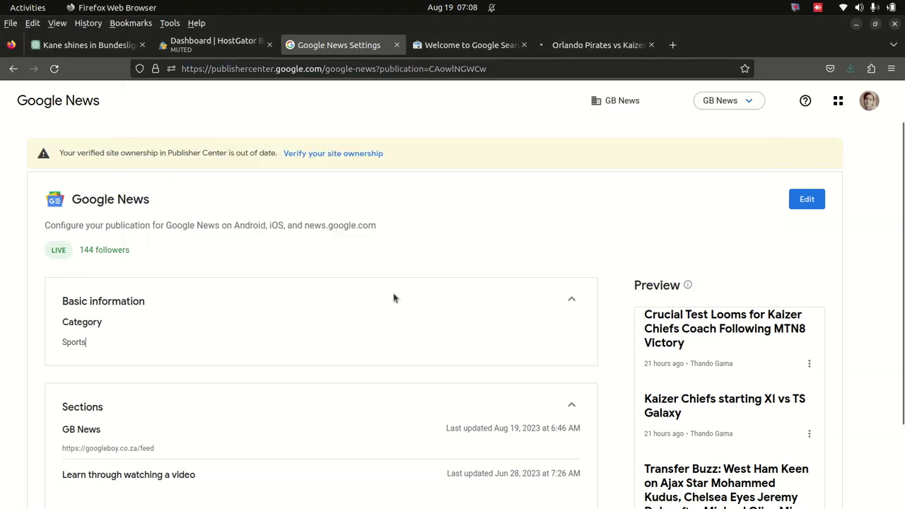
Load google.com in place of the Orlando Pirates vs Kaizer Chiefs article page
left_click(468, 47)
left_click(593, 45)
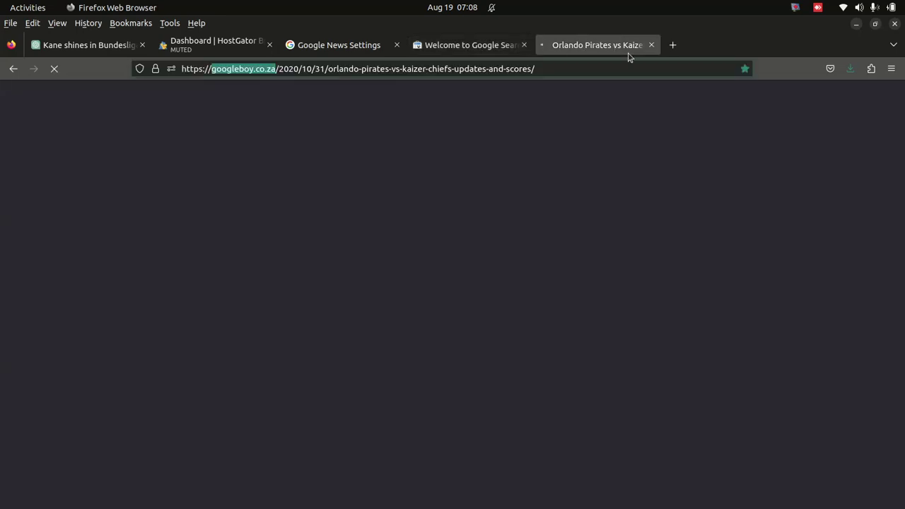
left_click(557, 73)
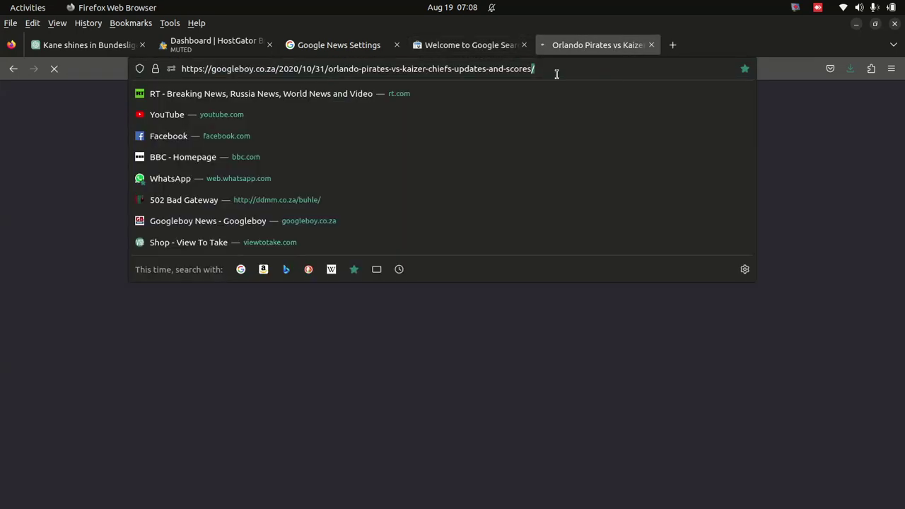
key("ctrl+a")
type("googl")
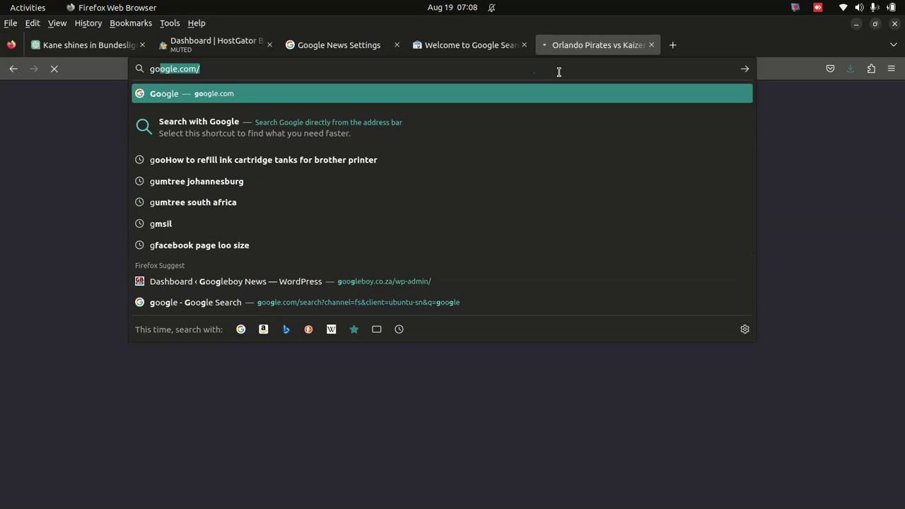
type("e")
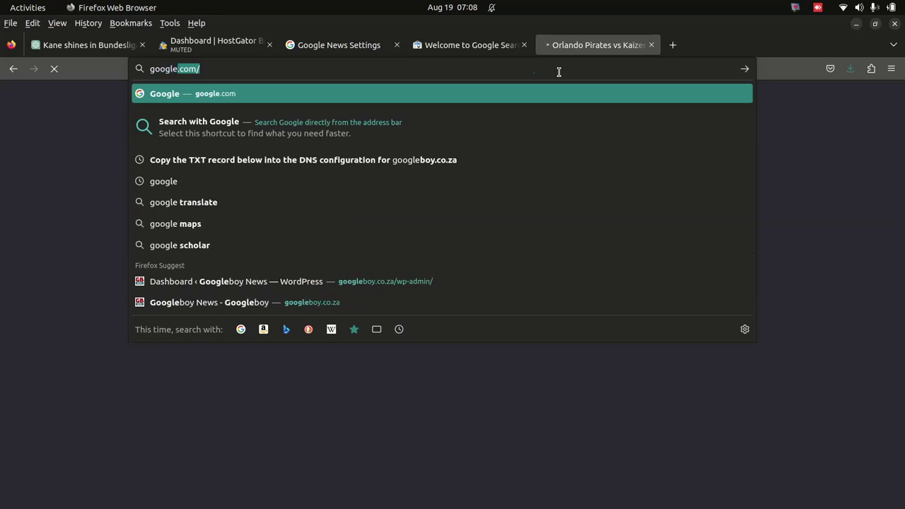
key("Return")
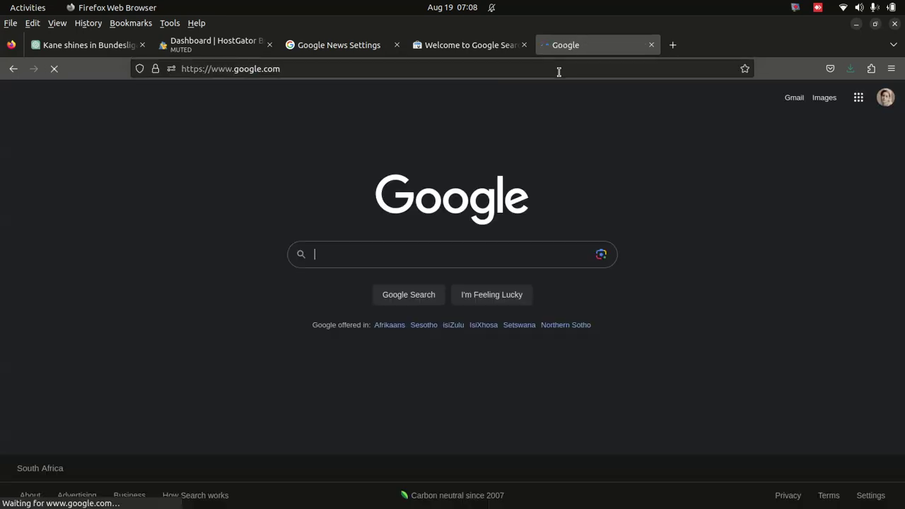
Search Google for "google news publisher" and open the Google Publisher Center result
type("g")
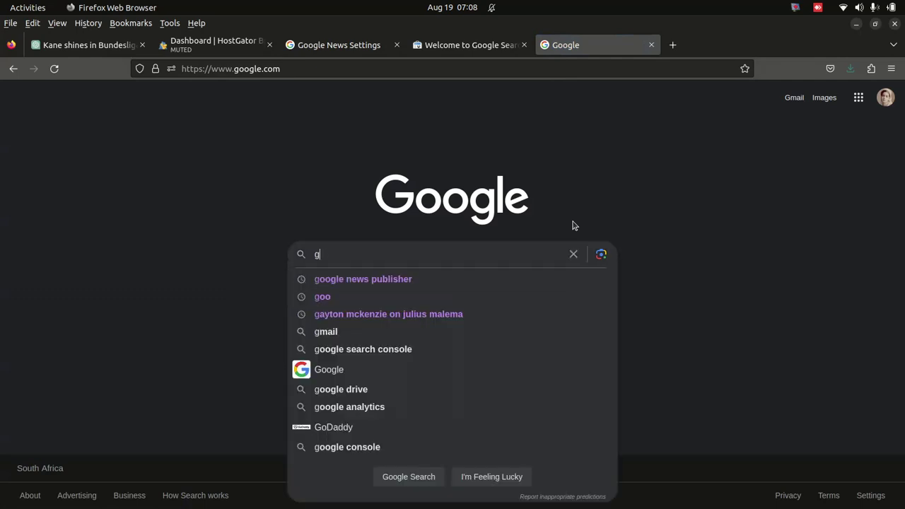
type("ogglepub")
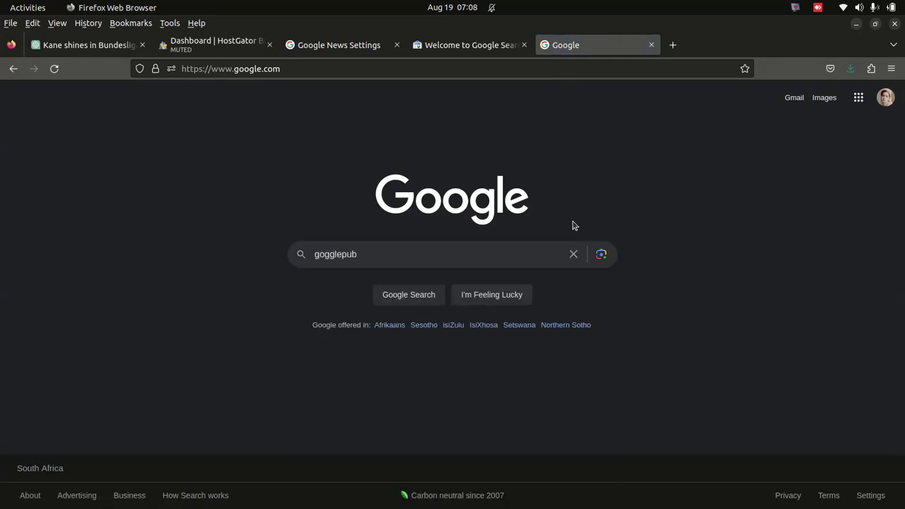
key("BackSpace")
key("BackSpace")
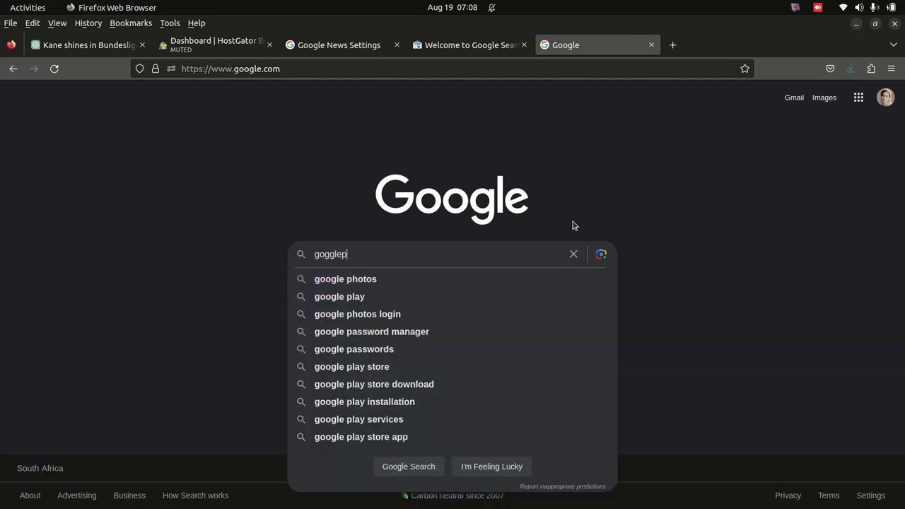
key("BackSpace")
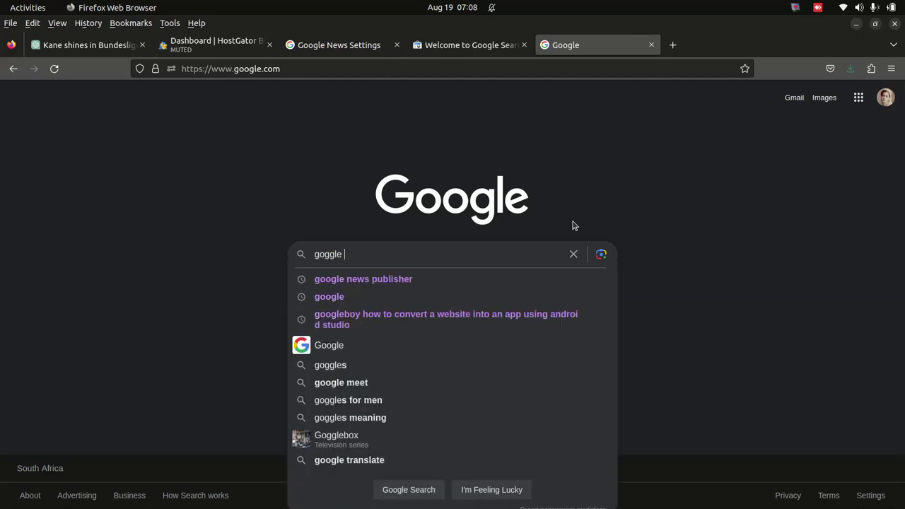
left_click(406, 281)
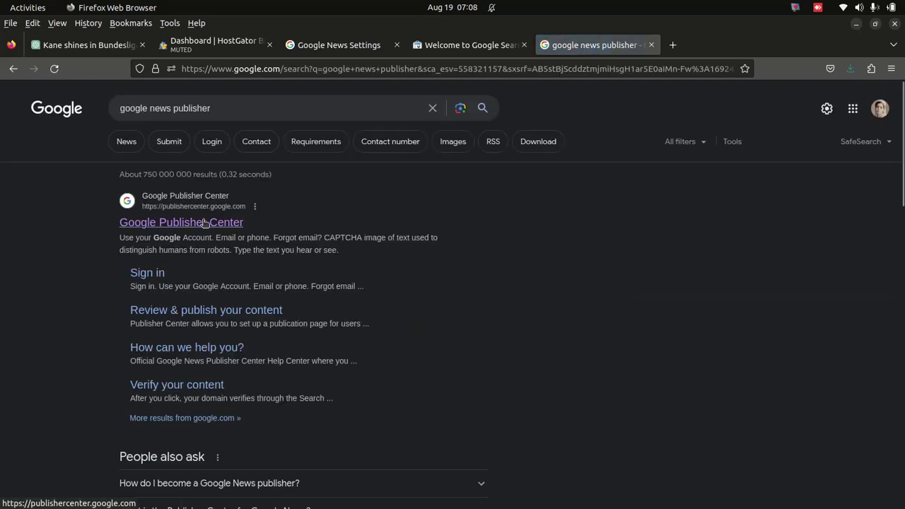
left_click(204, 223)
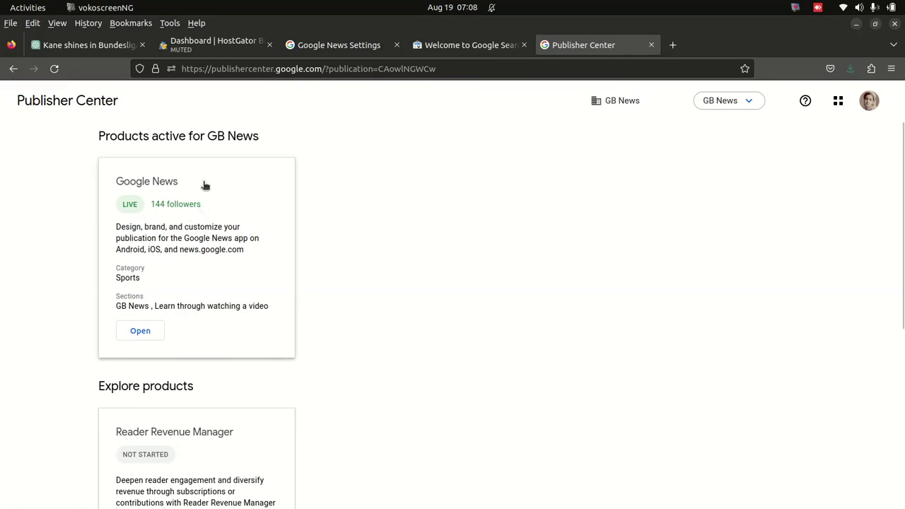
Look over the Publisher Center products and options for GB News, and close that page
scroll(205, 185, "down", 5)
scroll(206, 239, "down", 3)
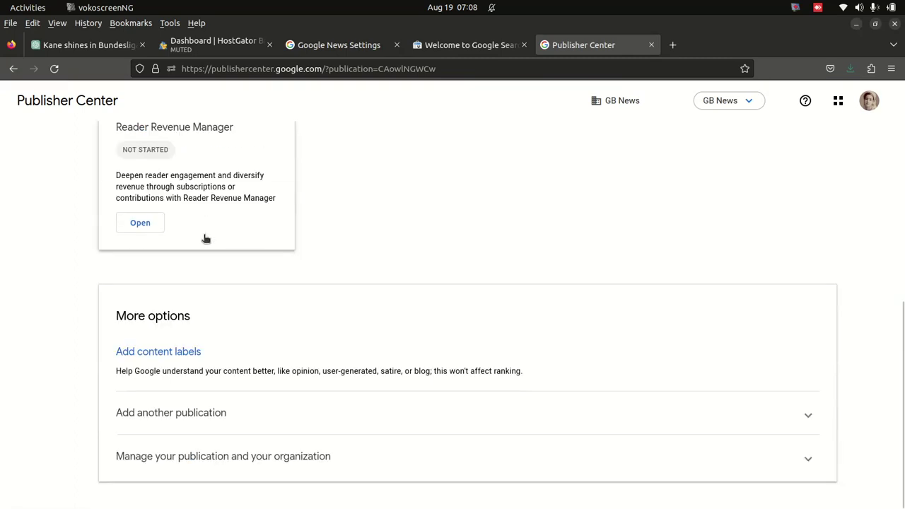
scroll(244, 250, "up", 5)
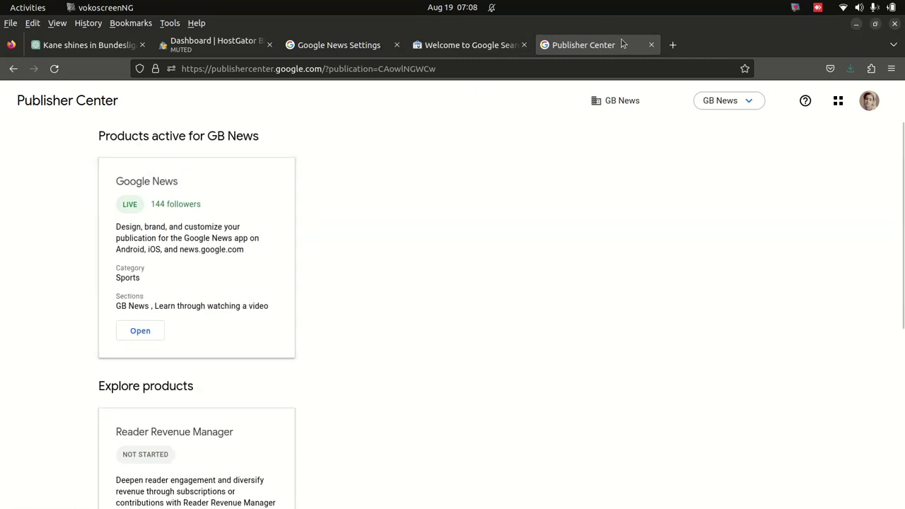
left_click(649, 45)
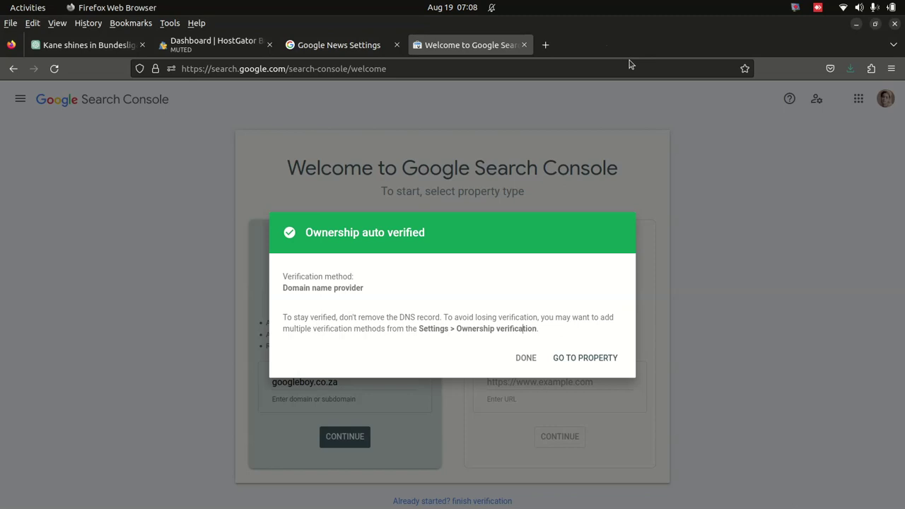
Verify the site ownership of the GB News publication from its Google News settings
left_click(339, 44)
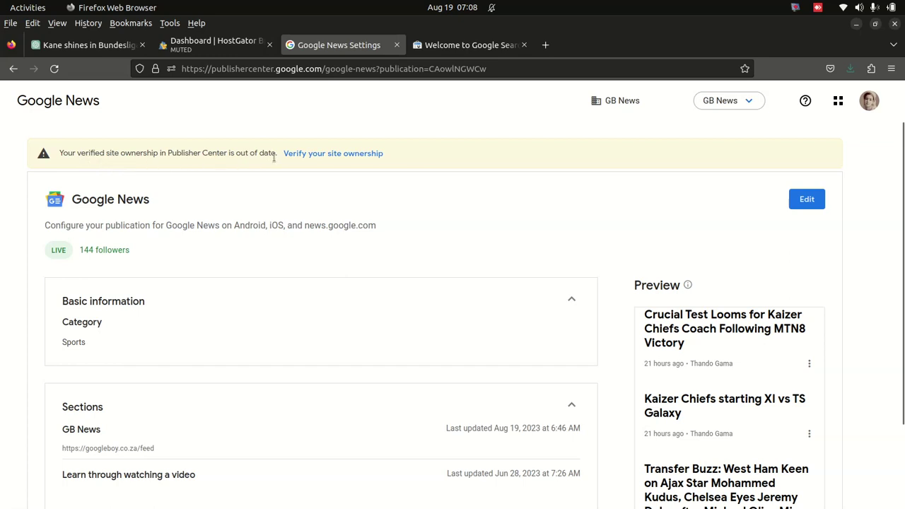
left_click(337, 157)
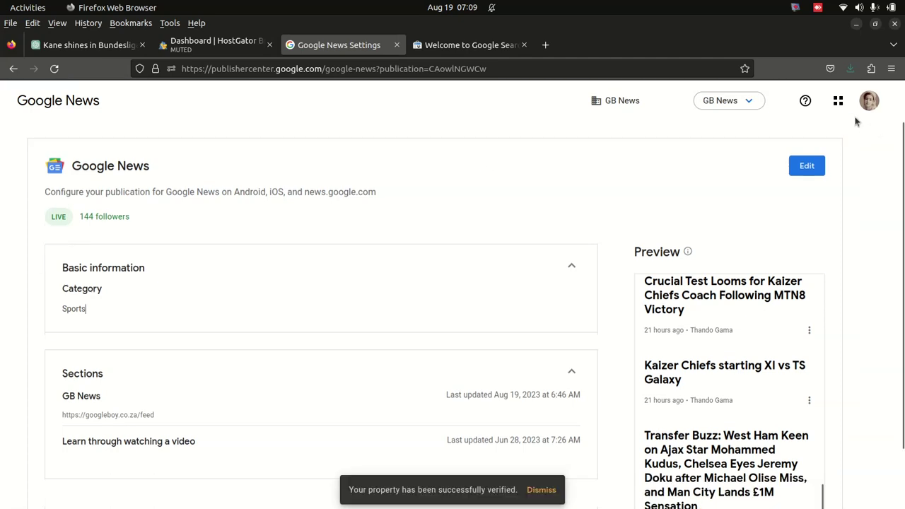
scroll(311, 303, "down", 2)
scroll(339, 316, "up", 2)
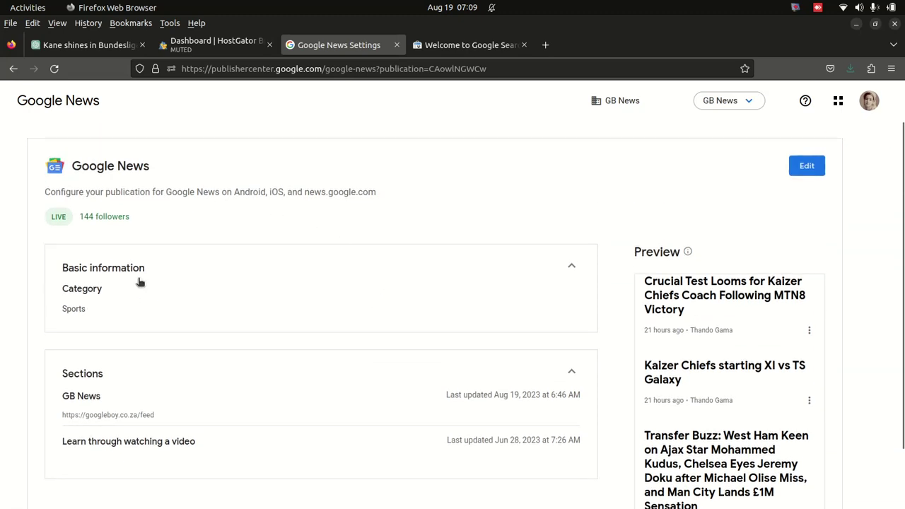
Copy the TXT verification record for googleboy.co.za from Search Console's DNS ownership dialog
key("ctrl+shift+F11")
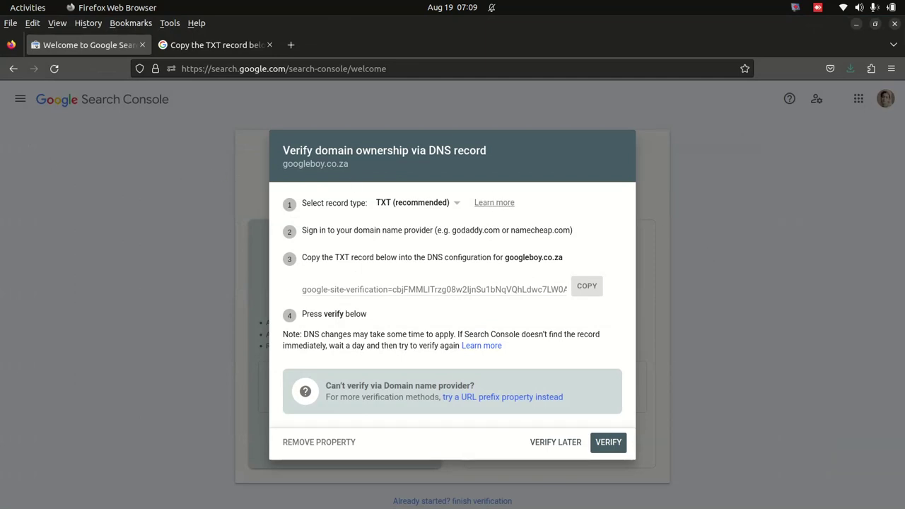
key("ctrl+shift+F11")
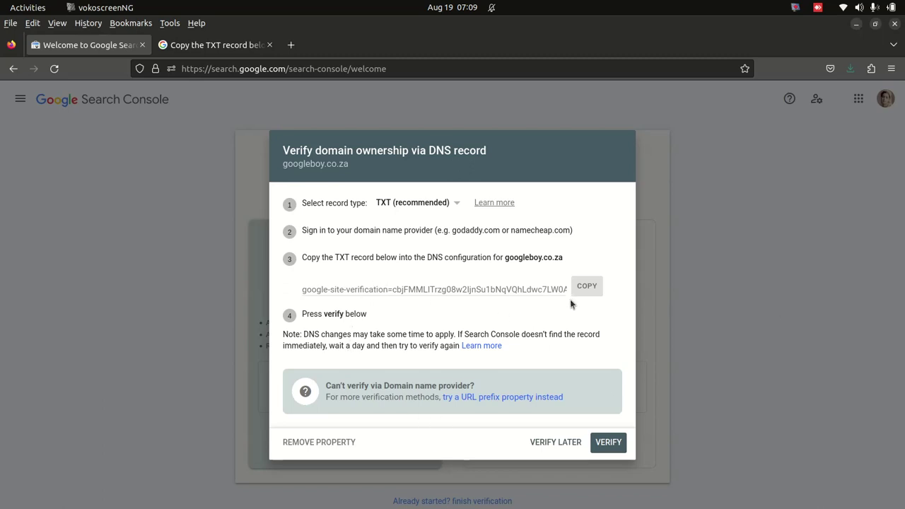
left_click(588, 289)
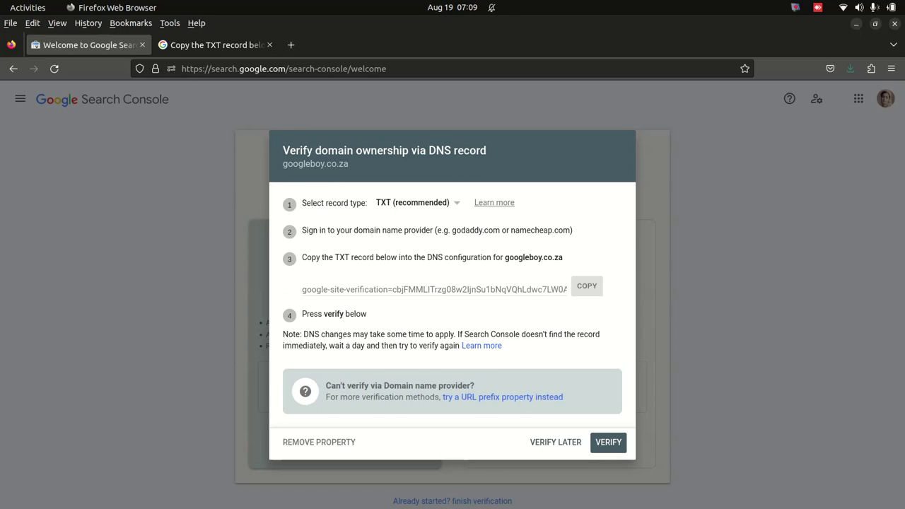
Move the Search Console window aside and review the TXT record request in the HostGator support chat
left_click(210, 45)
left_click_drag(339, 45, 864, 437)
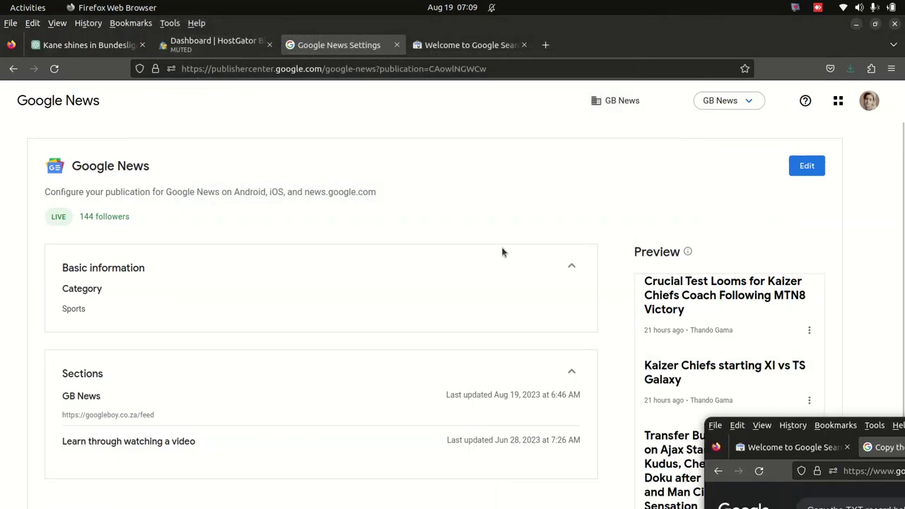
left_click(210, 44)
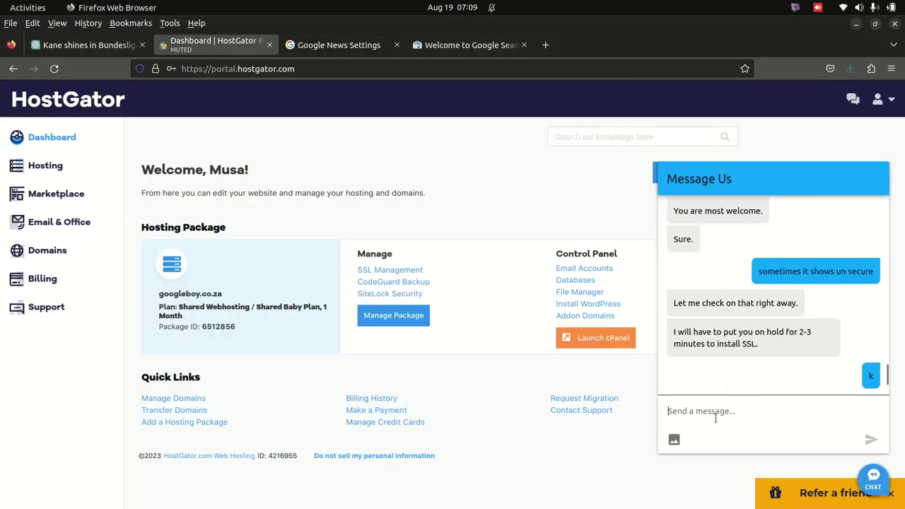
scroll(715, 344, "up", 4)
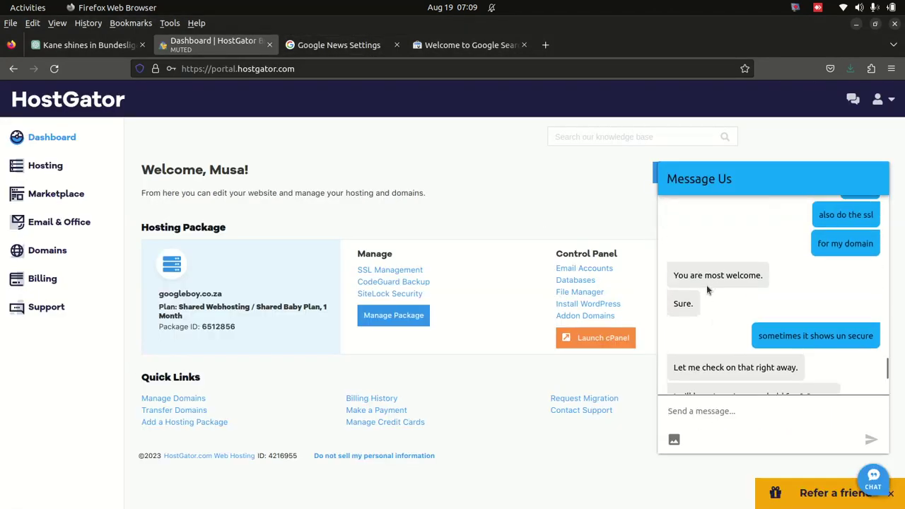
scroll(707, 285, "up", 10)
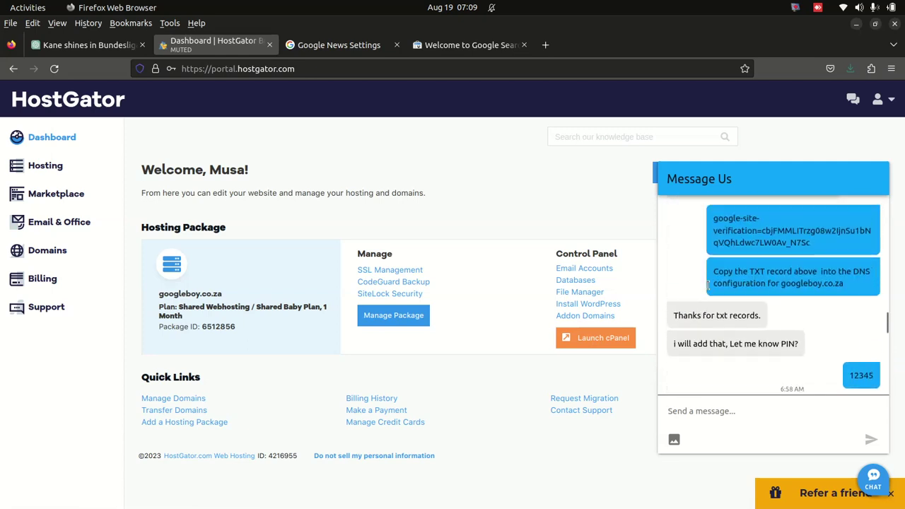
scroll(709, 286, "down", 2)
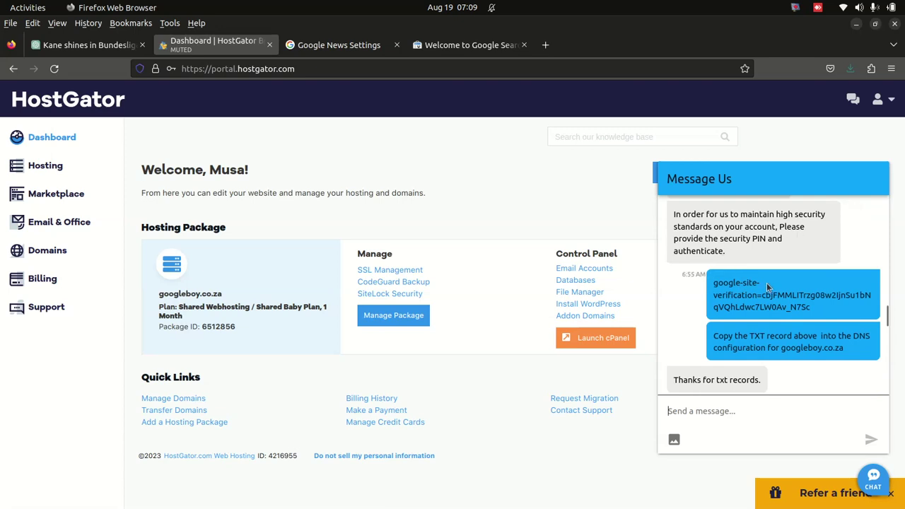
Paste the site verification record into the support chat's message field, and remove it unsent
left_click(710, 410)
right_click(710, 411)
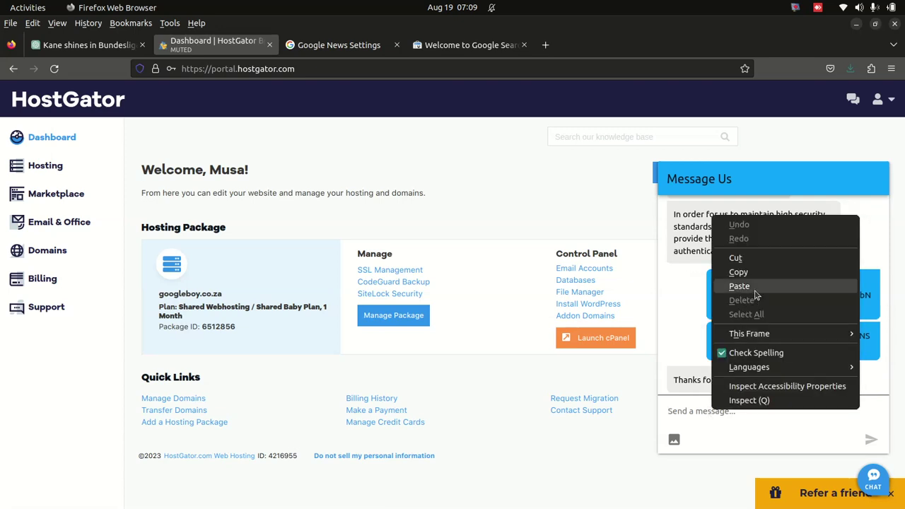
left_click(750, 286)
left_click_drag(734, 414, 659, 384)
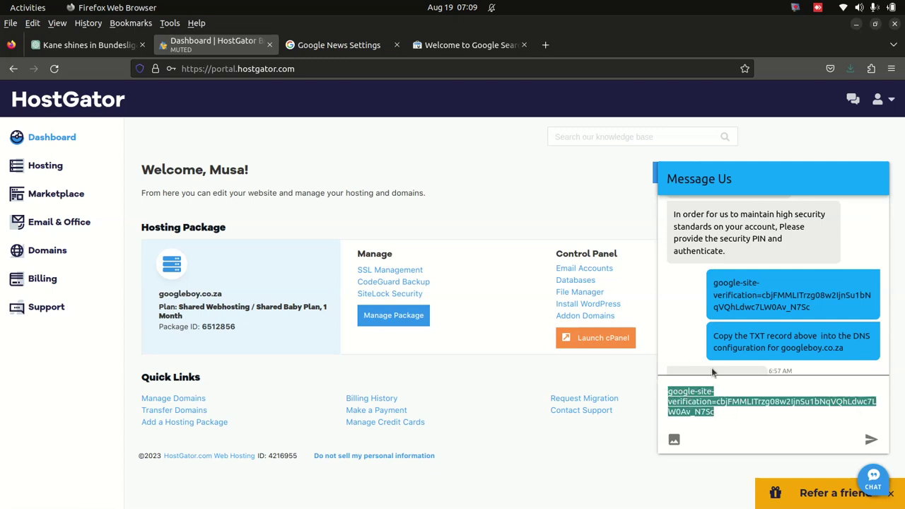
key("ctrl+x")
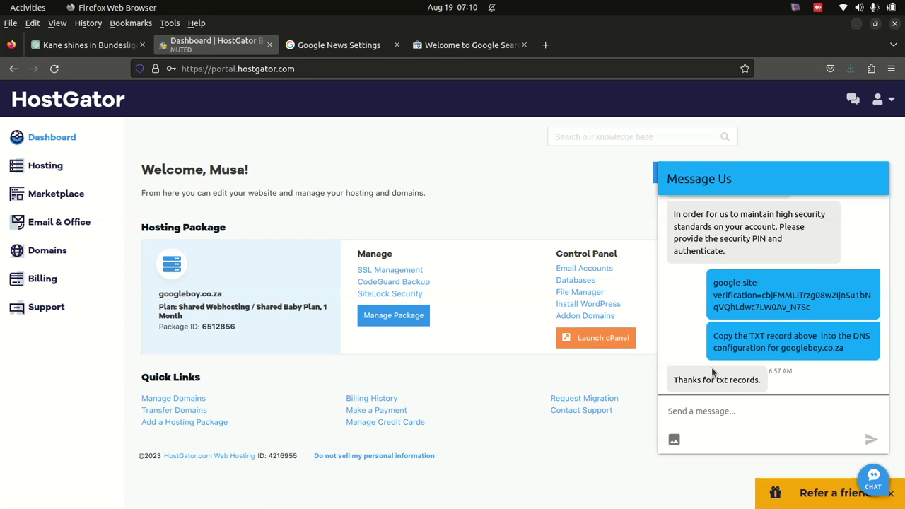
Read through to the latest support chat replies and send the message "thanks for your help"
scroll(674, 332, "down", 5)
scroll(707, 331, "up", 3)
scroll(749, 329, "down", 8)
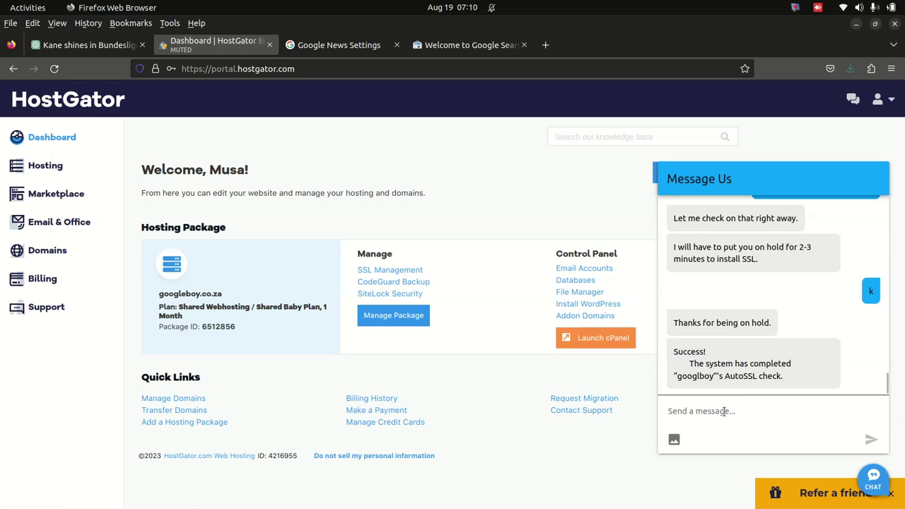
type("thanks for your he")
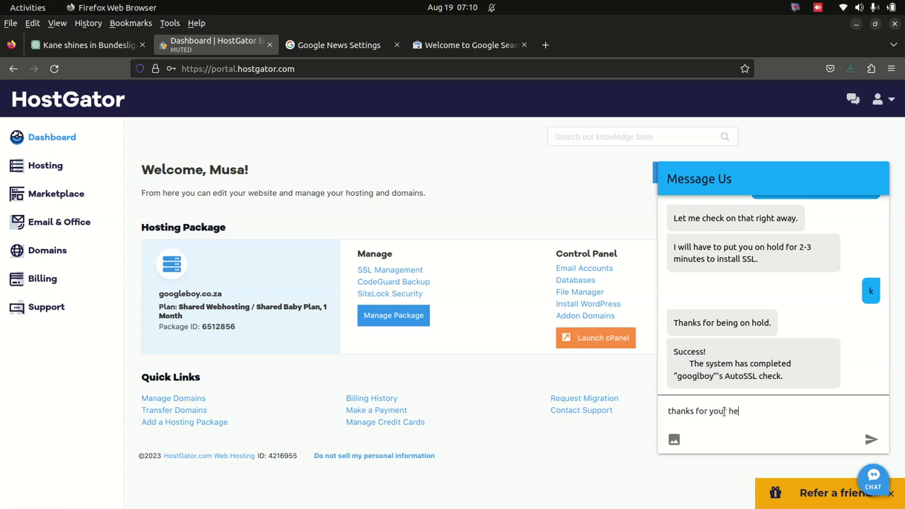
type("lp")
key("Return")
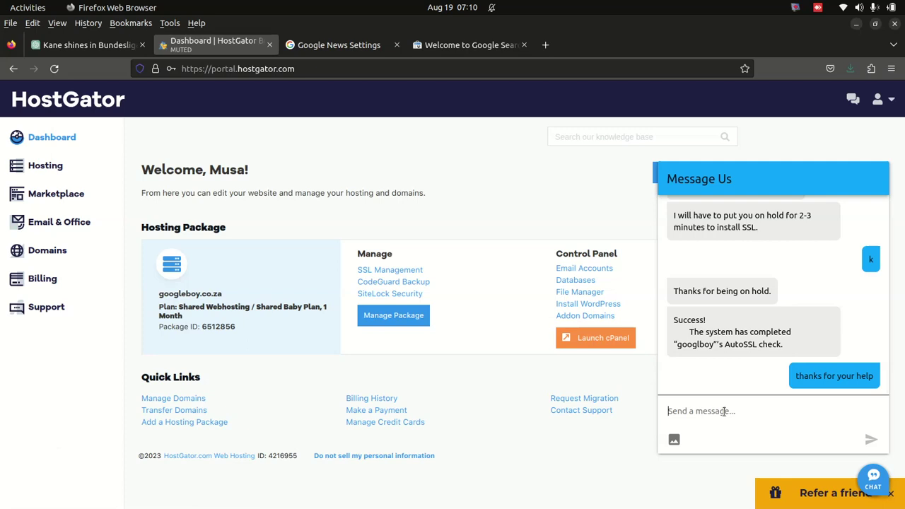
Send the support chat message "how much i owe" and look back over the conversation
type("how much i owe")
key("Return")
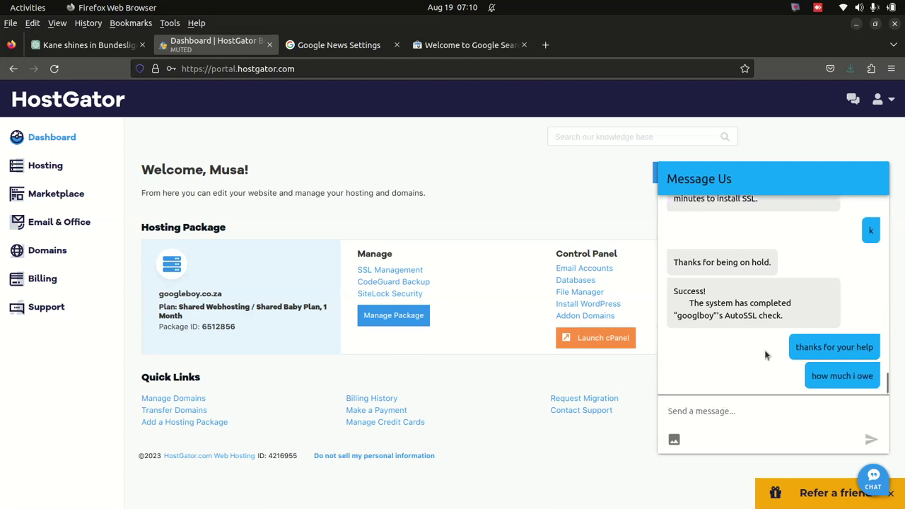
scroll(760, 348, "up", 3)
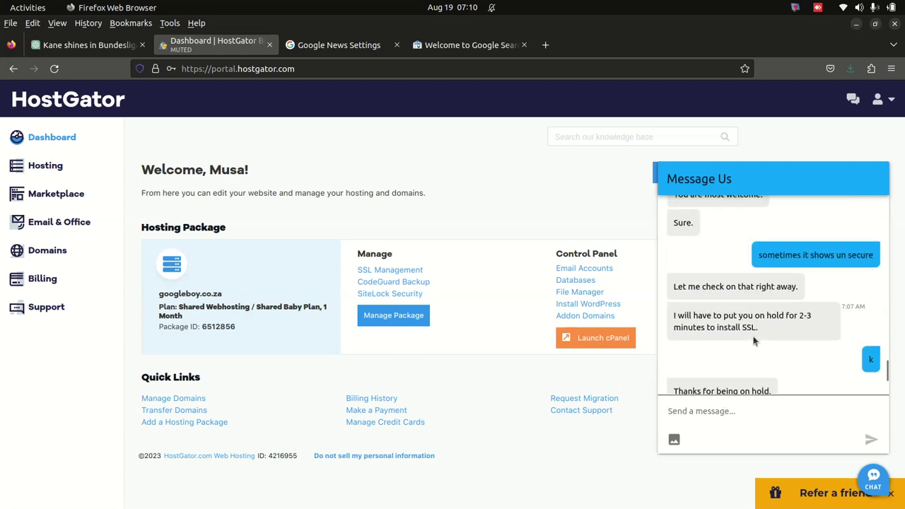
Look over the support chat history and the DNS ownership verification dialog for googleboy.co.za in the separate Search Console window
scroll(754, 341, "down", 5)
scroll(754, 338, "up", 1)
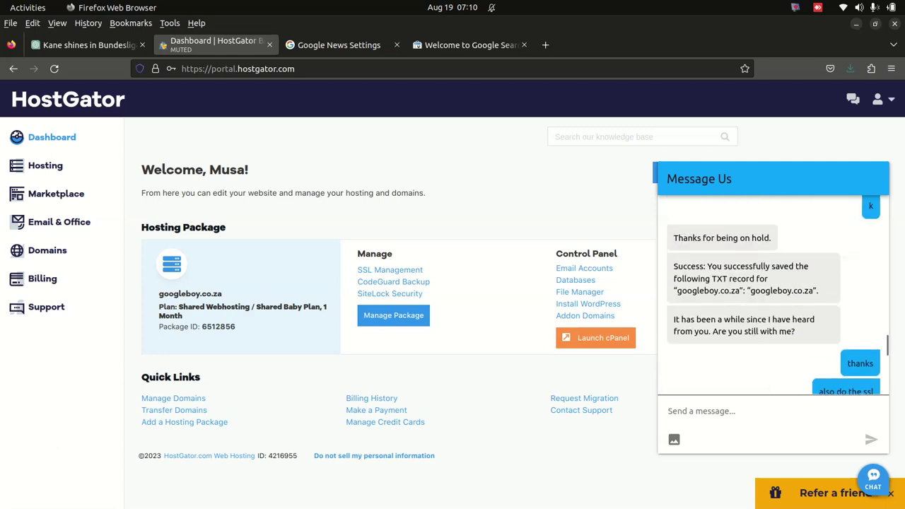
left_click(196, 495)
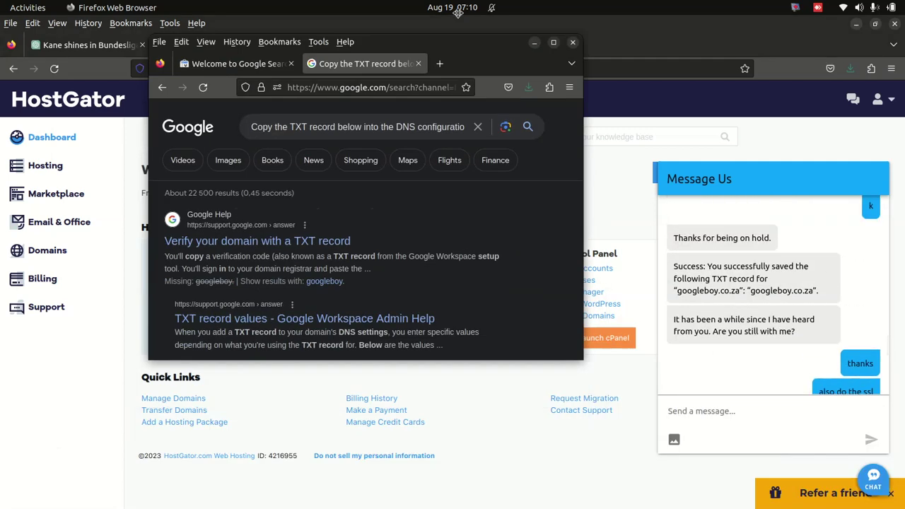
left_click_drag(458, 12, 502, 36)
left_click(295, 56)
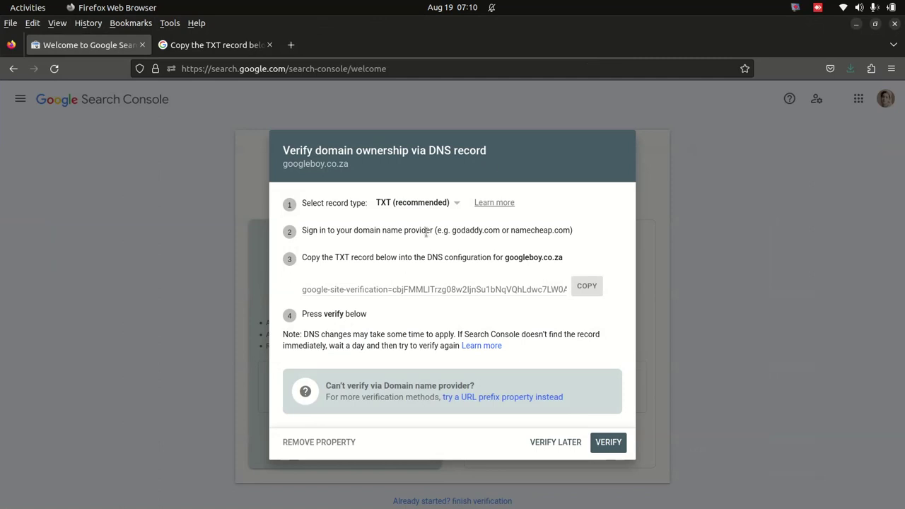
left_click(607, 34)
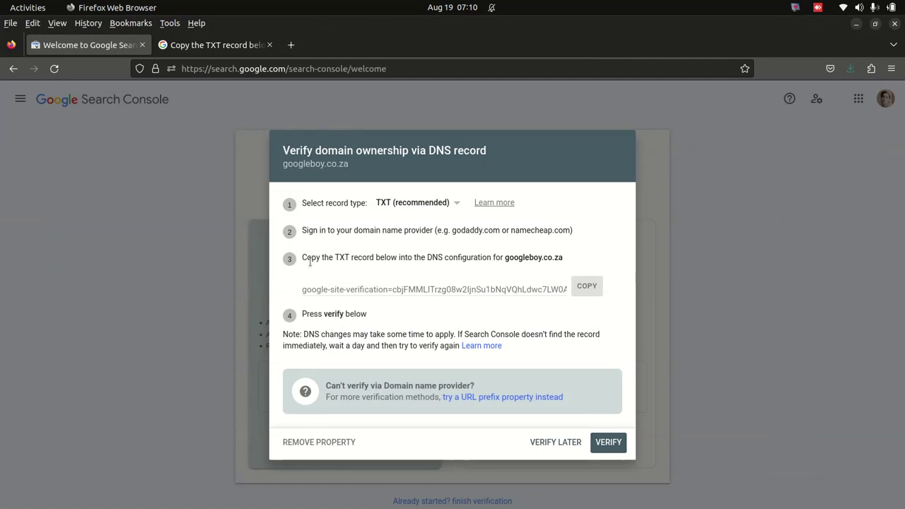
Copy the instruction "Copy the TXT record below into the DNS configuration for googleboy.co.za" and put the separate Search Console window away
left_click_drag(302, 257, 571, 256)
right_click(542, 253)
left_click(594, 268)
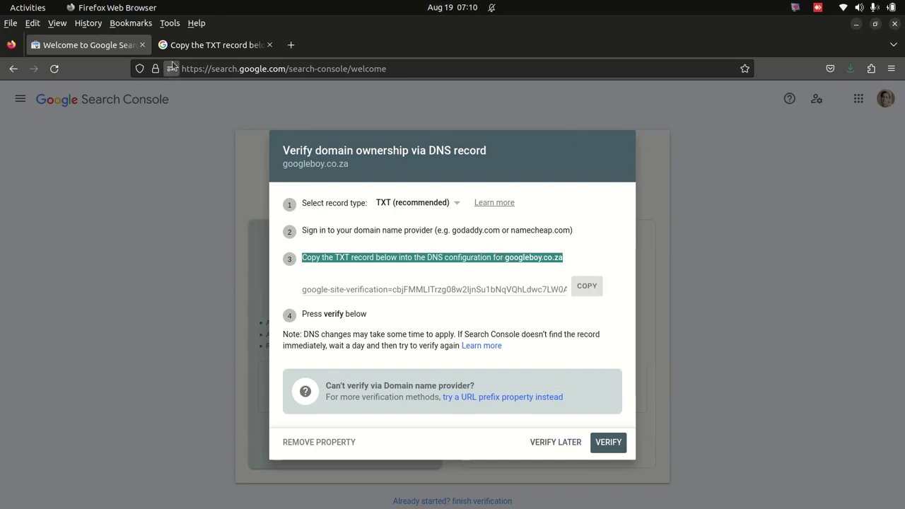
left_click(187, 46)
left_click(85, 46)
left_click_drag(106, 47, 85, 43)
key("super+h")
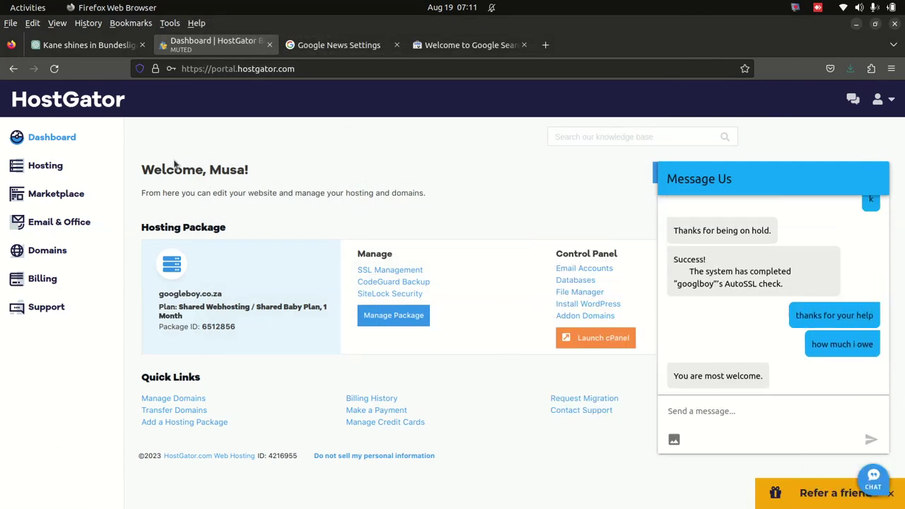
Review the category, sections and preview of the GB News publication in the Google News settings
left_click(309, 47)
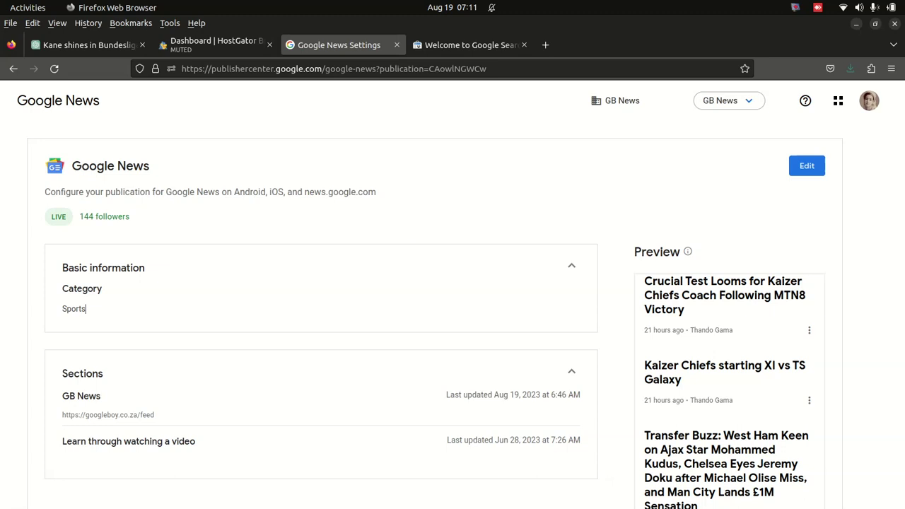
key("ctrl+shift+F10")
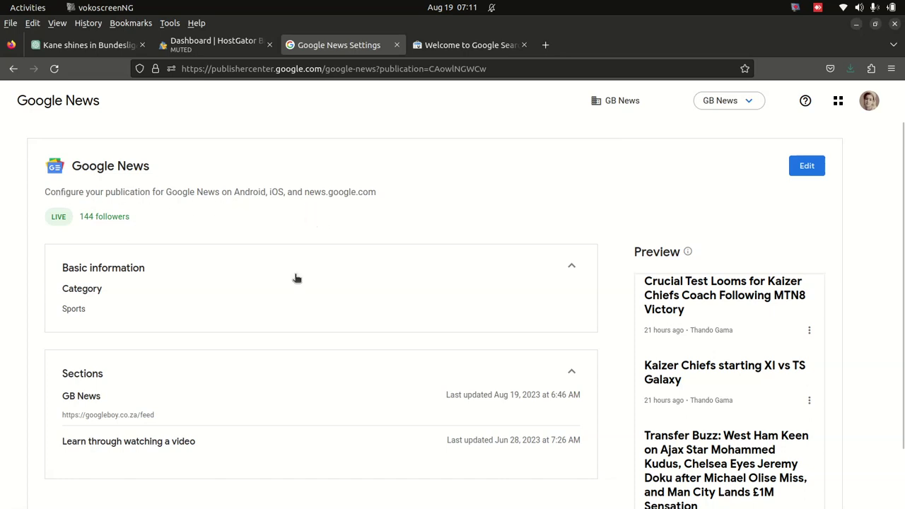
scroll(309, 287, "down", 2)
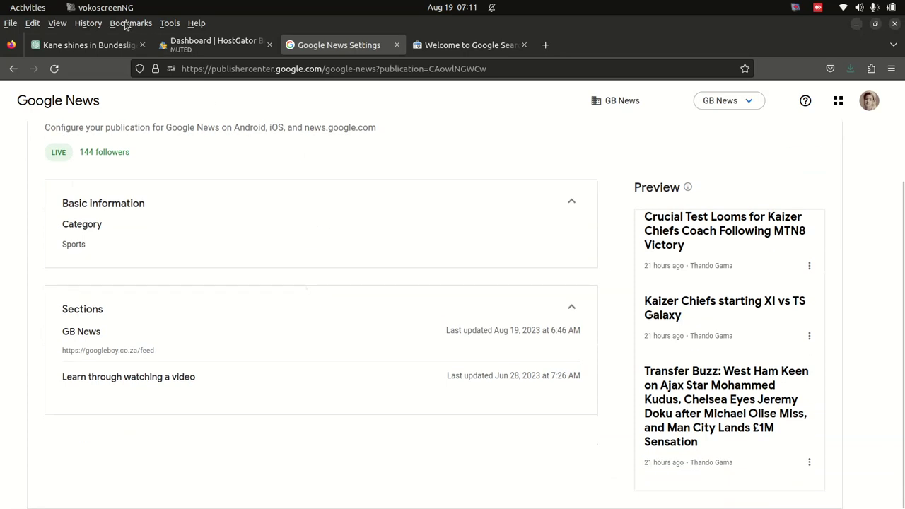
Return to the newest messages in the HostGator support chat and send the survey rating 5
left_click(195, 44)
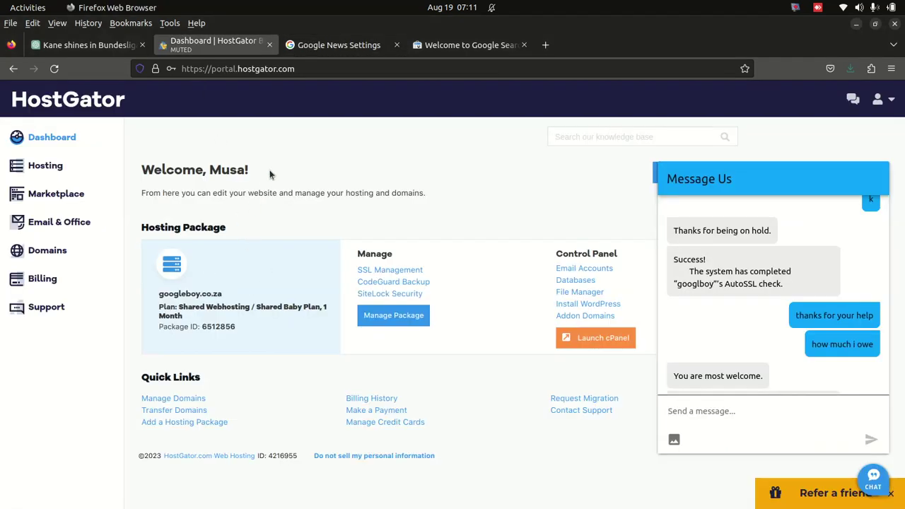
left_click(738, 392)
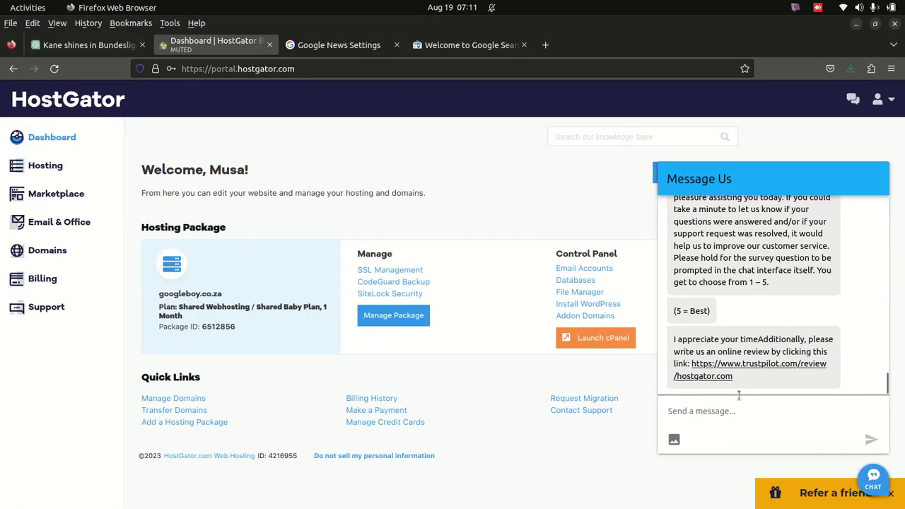
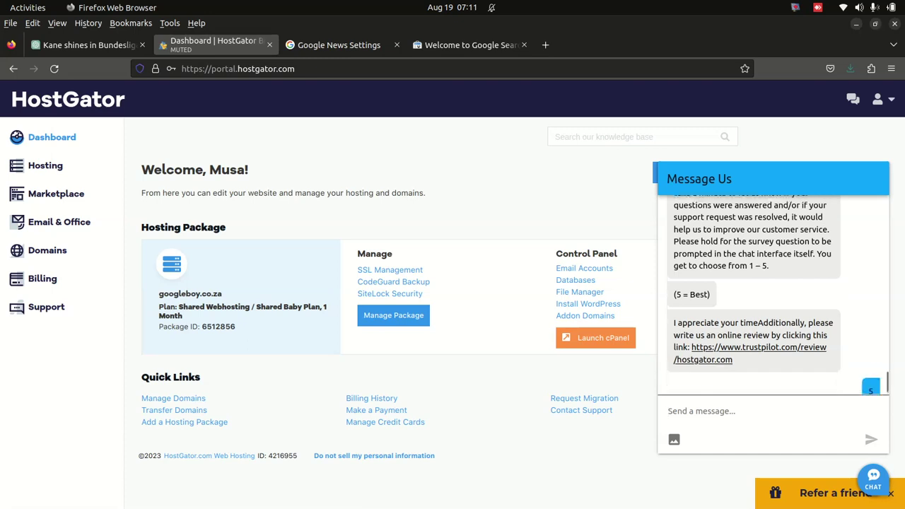
Check the domain ownership verification status in Search Console and return to the GB News publication settings
left_click(331, 46)
left_click(470, 46)
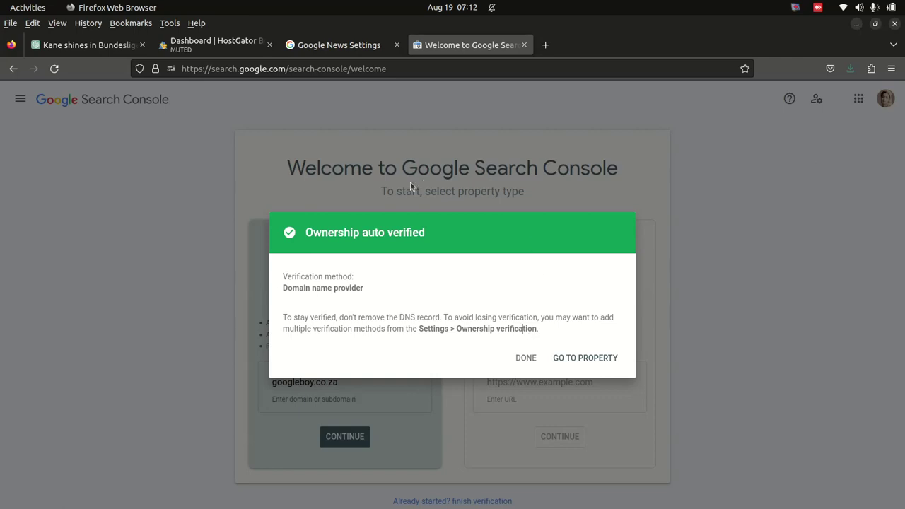
left_click(344, 49)
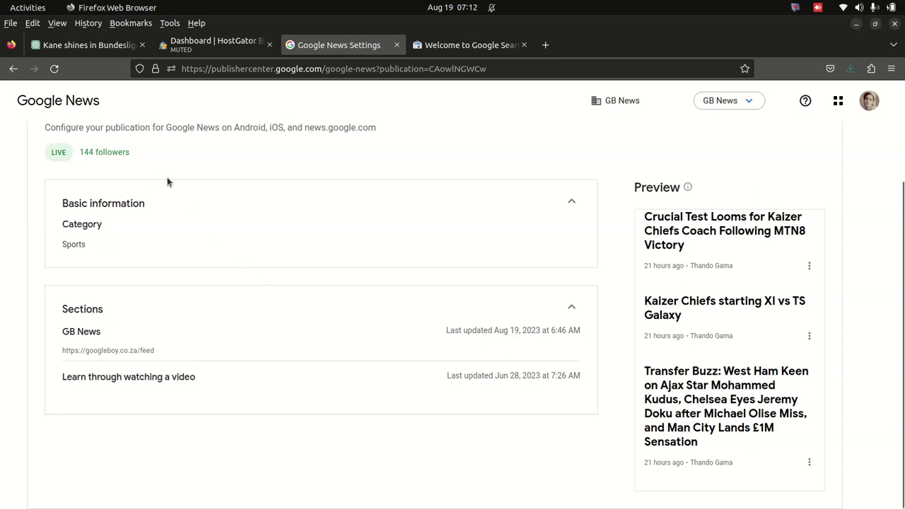
Open HostGator's Trustpilot review page from the link in the support chat and look over its rating breakdown
left_click(193, 43)
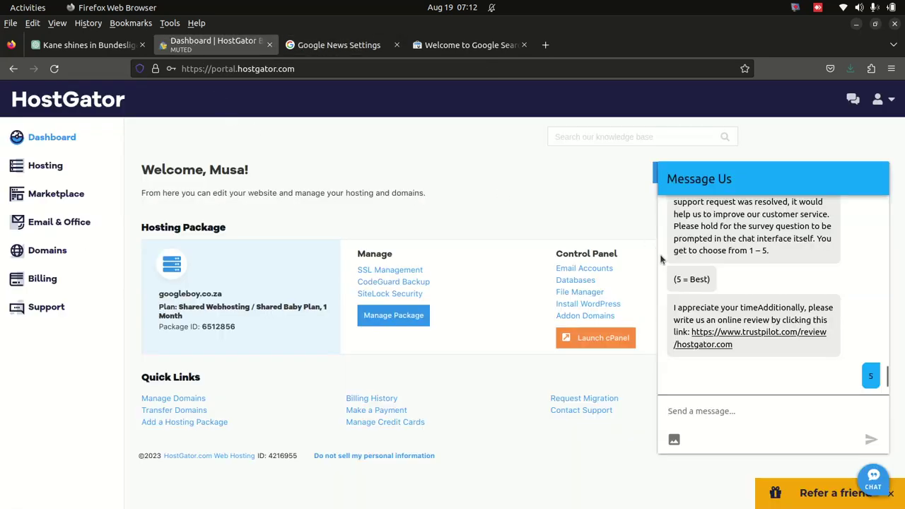
left_click(751, 338)
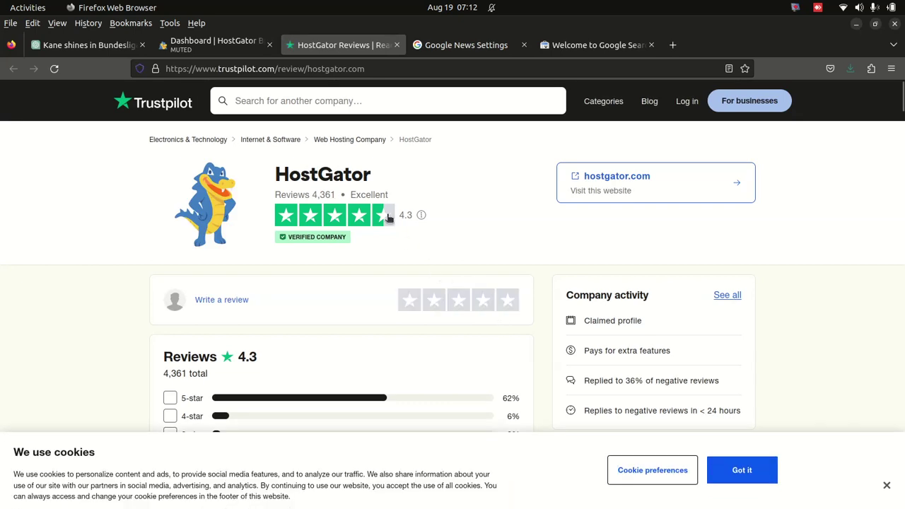
scroll(488, 273, "down", 3)
scroll(431, 276, "up", 1)
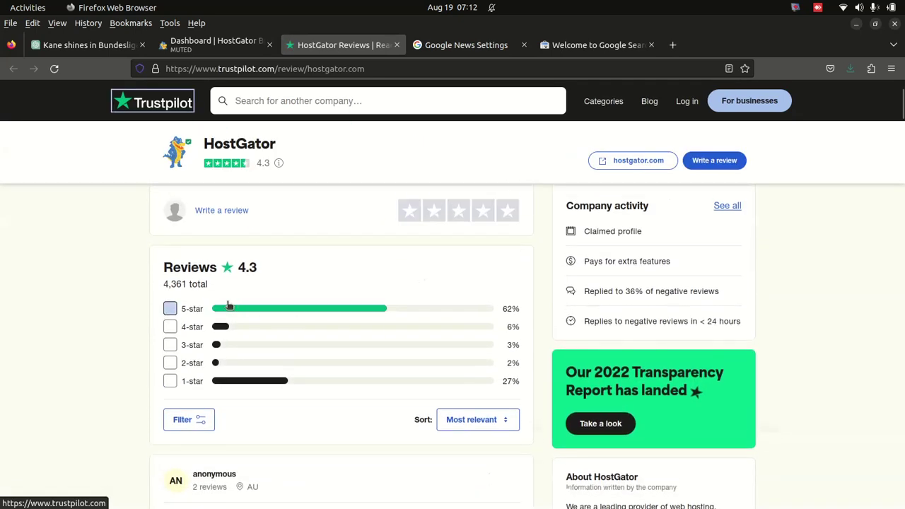
Filter the HostGator reviews to 5-star only and look through them
left_click(170, 308)
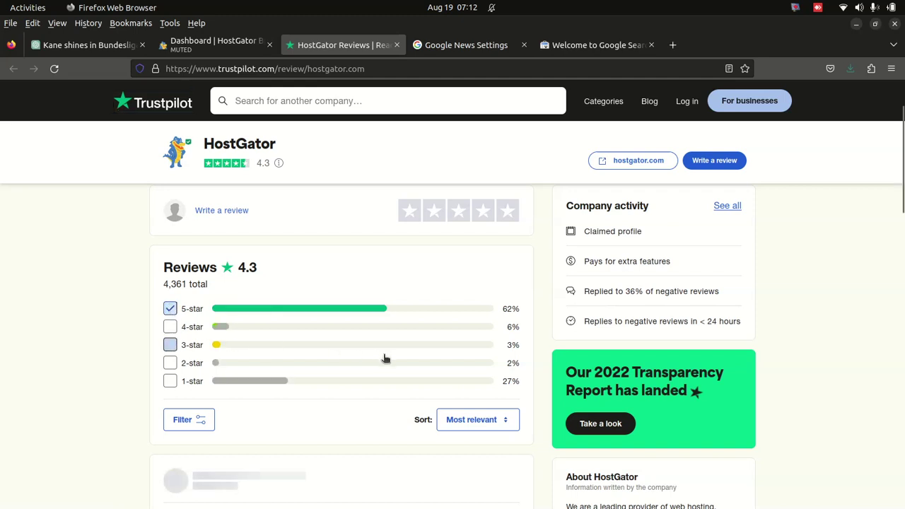
scroll(538, 377, "down", 2)
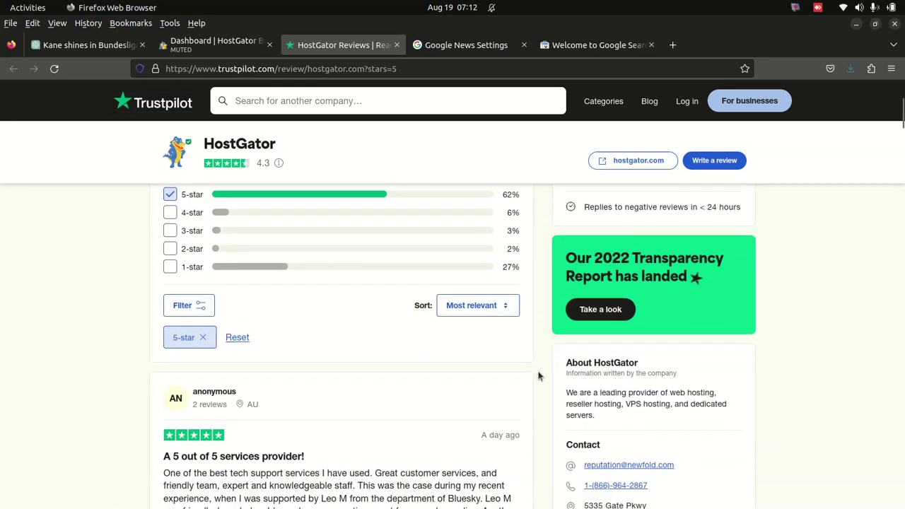
scroll(536, 375, "down", 4)
scroll(520, 368, "up", 4)
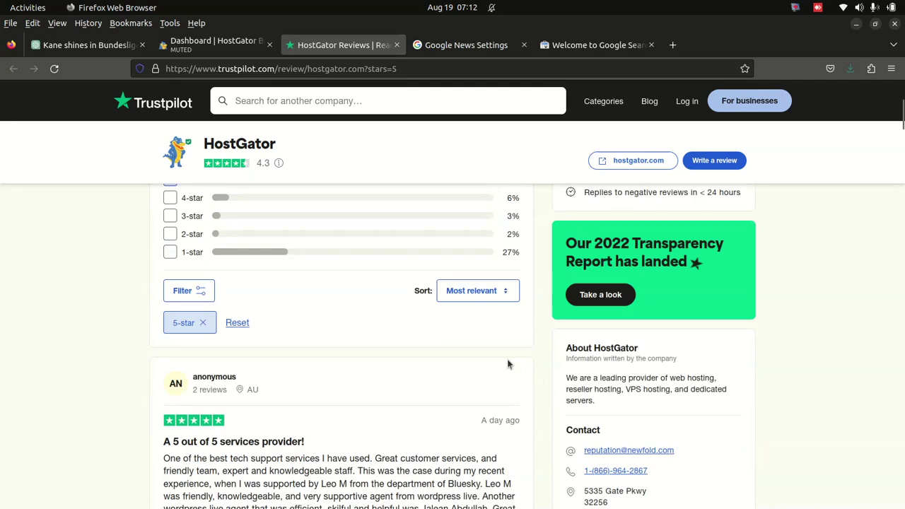
scroll(508, 364, "up", 4)
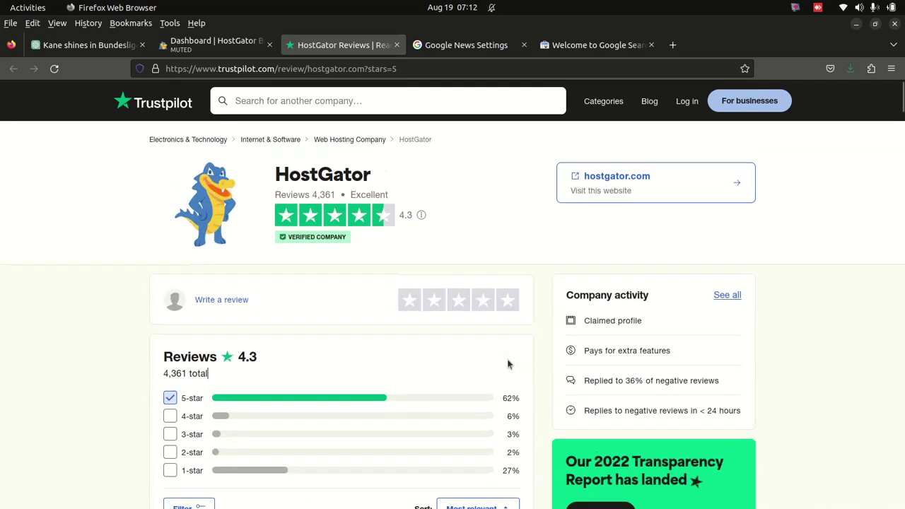
scroll(375, 222, "down", 2)
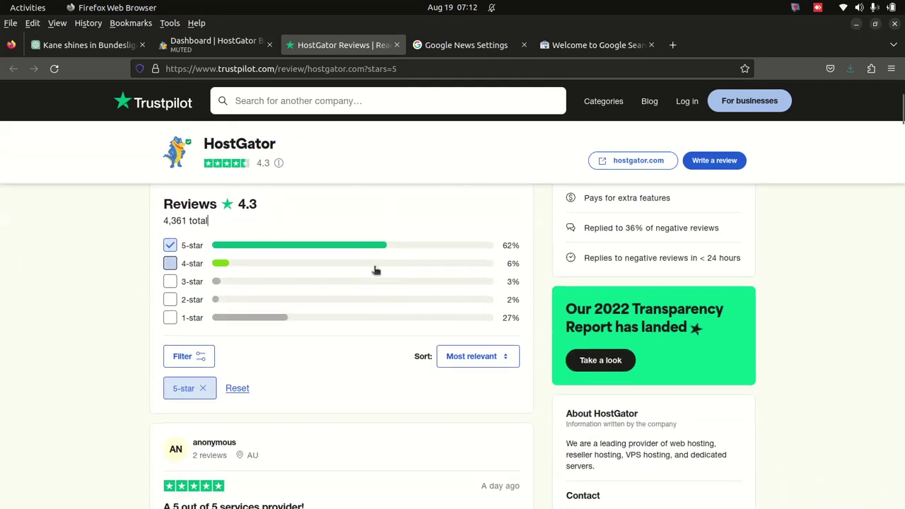
Add the 4-, 3-, 2- and 1-star ratings to the review filter, remove 5-star, and read the lower-rated reviews
left_click(170, 281)
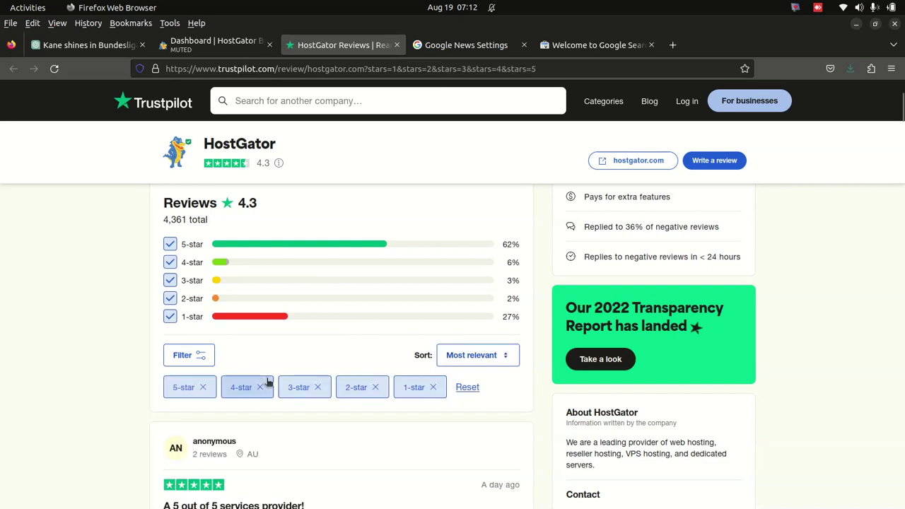
left_click(204, 387)
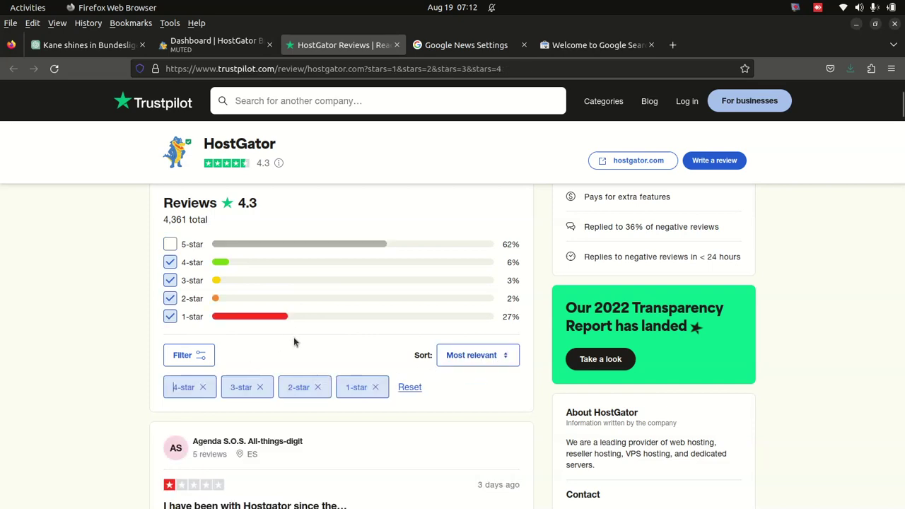
scroll(295, 358, "down", 15)
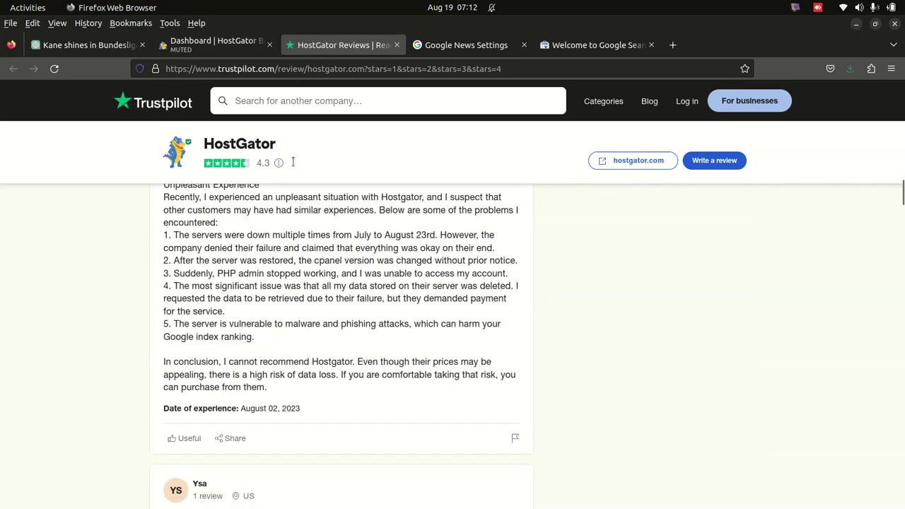
Reread and highlight the verification record and DNS instruction messages in the HostGator support chat, and return to the Google News settings
left_click(219, 40)
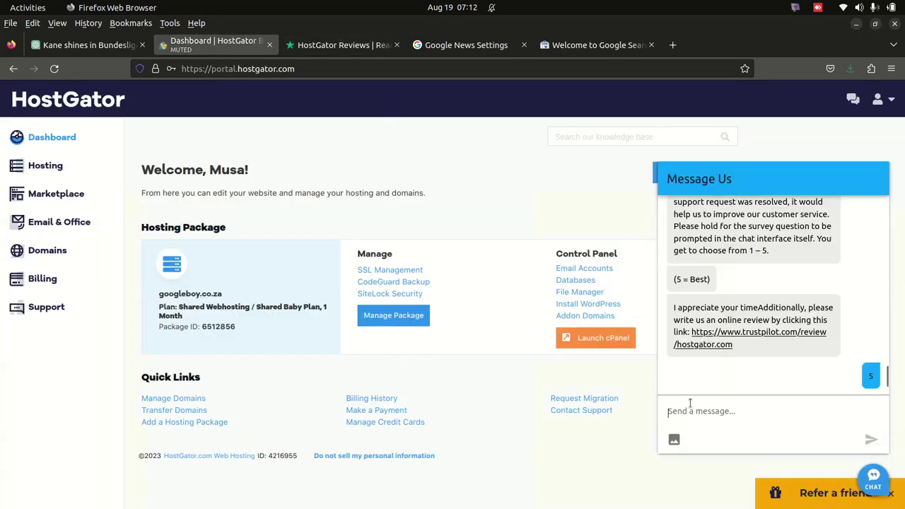
scroll(724, 343, "up", 10)
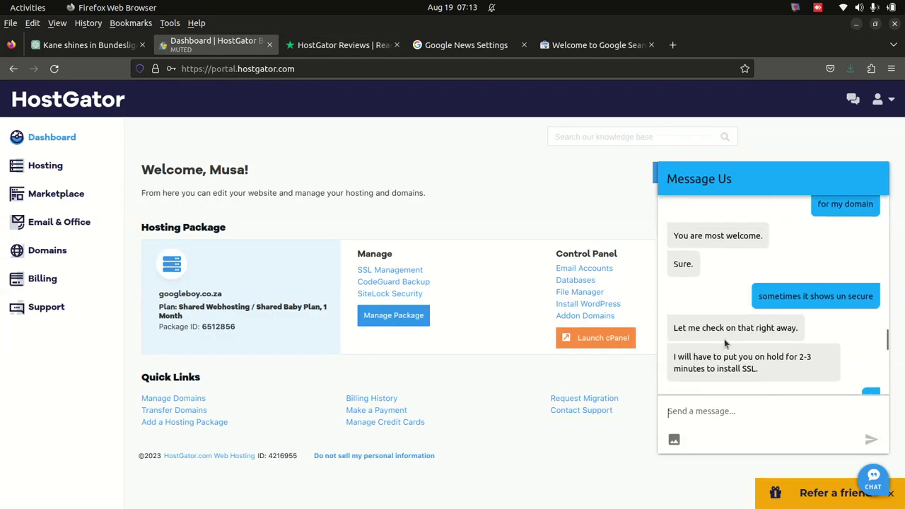
scroll(724, 344, "up", 8)
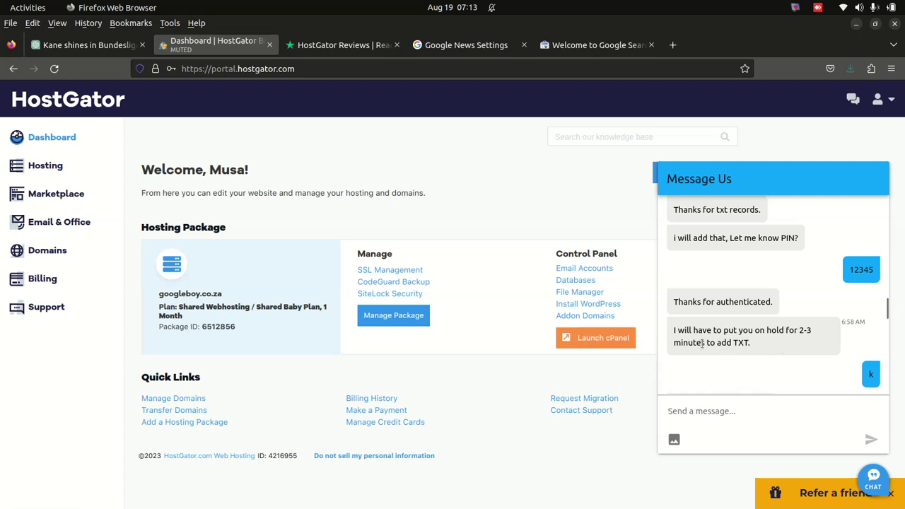
scroll(749, 347, "up", 4)
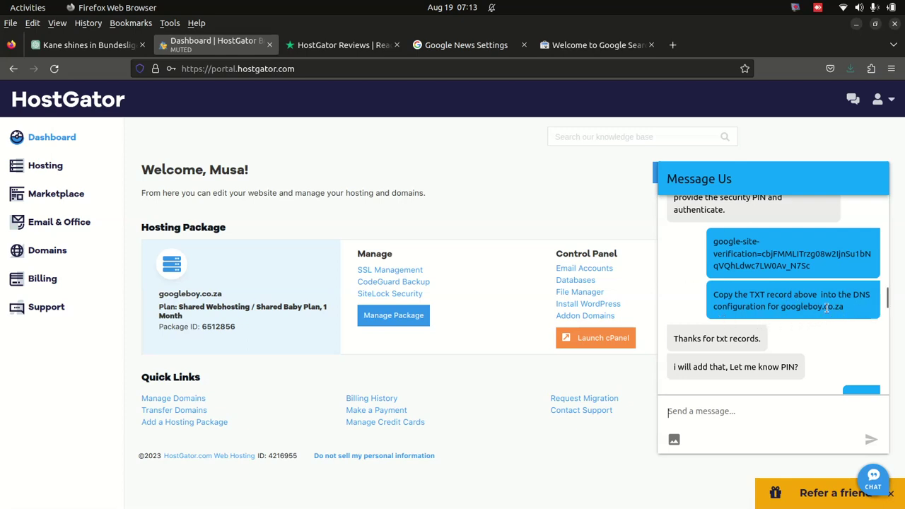
left_click_drag(780, 307, 847, 308)
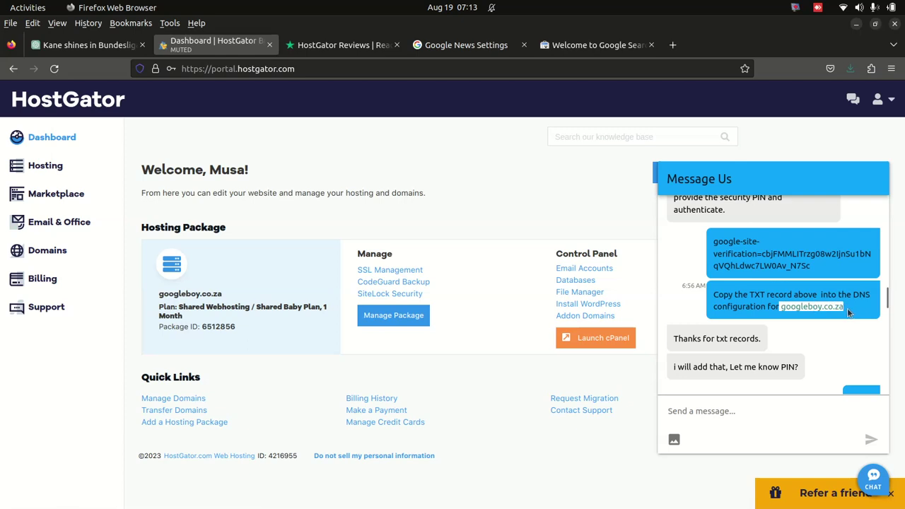
left_click_drag(714, 243, 813, 269)
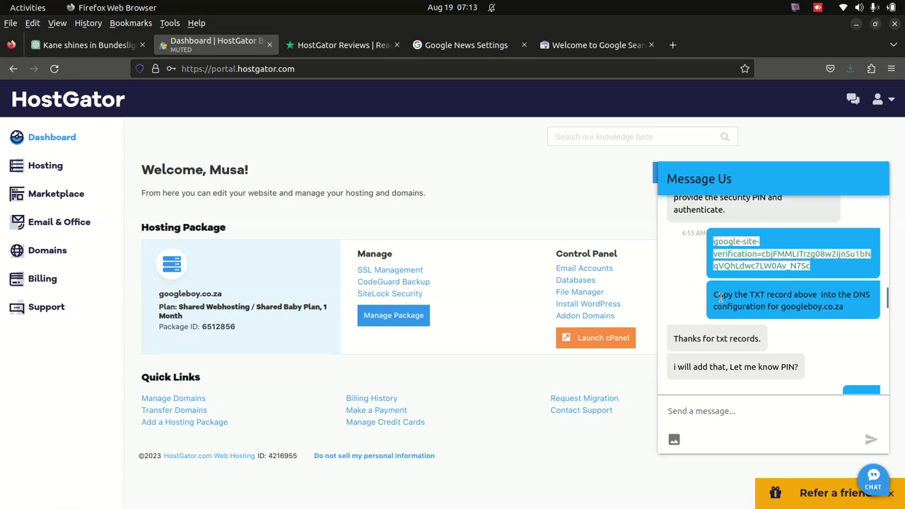
left_click_drag(723, 295, 786, 306)
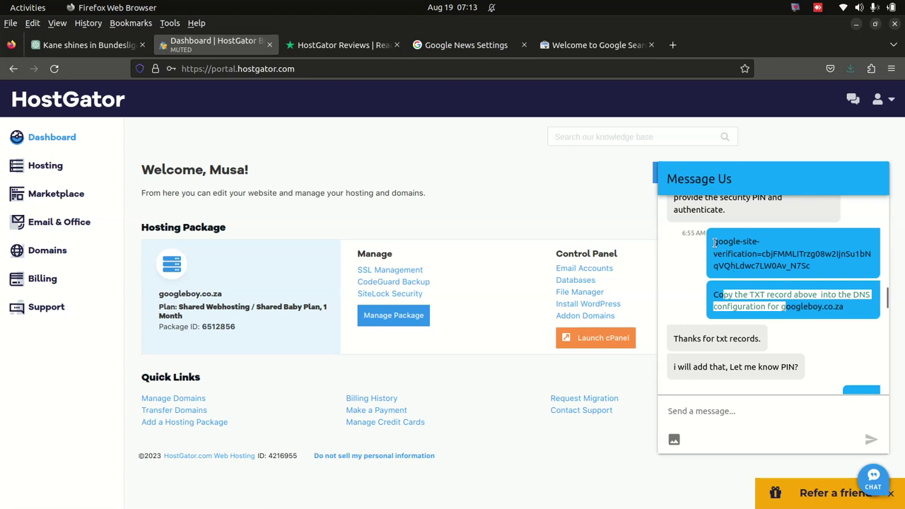
left_click_drag(714, 241, 787, 266)
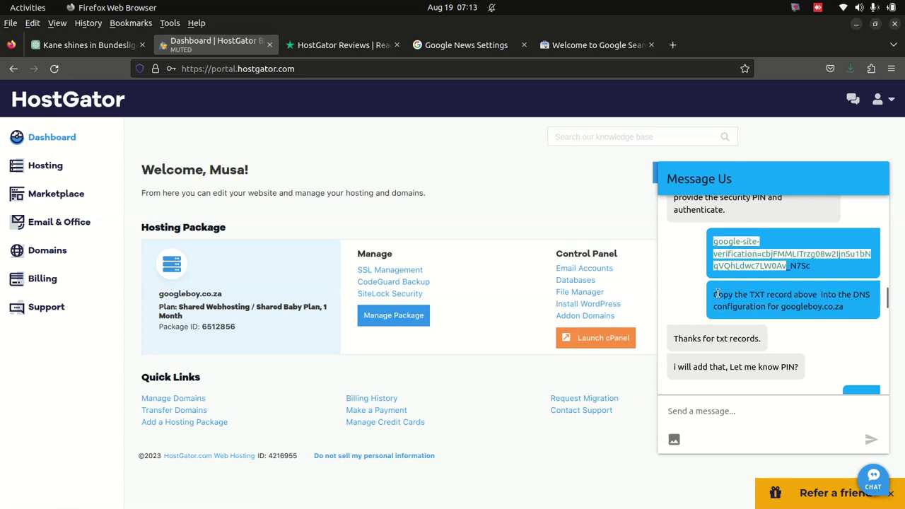
left_click_drag(714, 294, 762, 296)
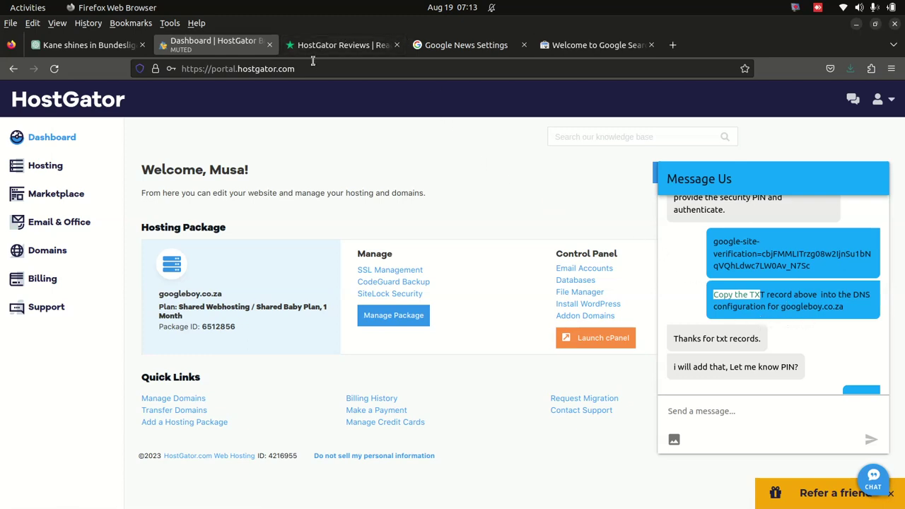
left_click(454, 48)
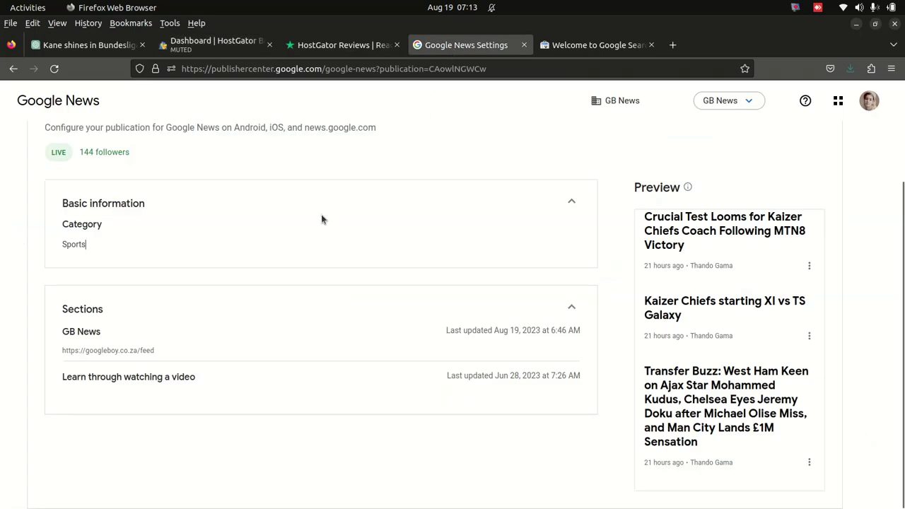
scroll(318, 216, "up", 2)
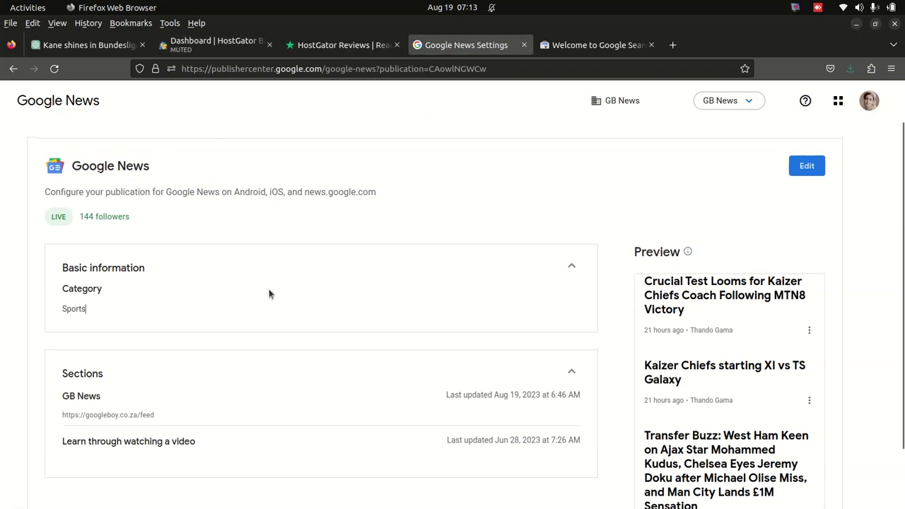
left_click(319, 48)
left_click(243, 47)
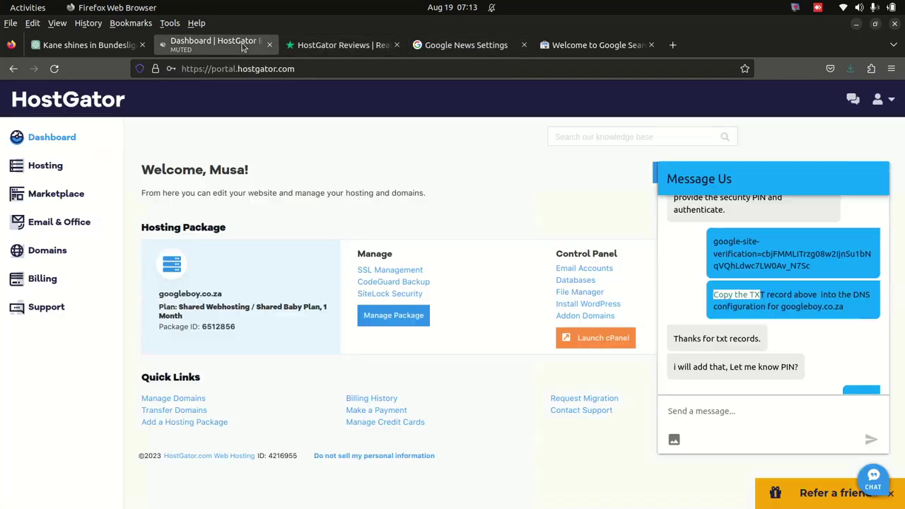
mouse_move(453, 506)
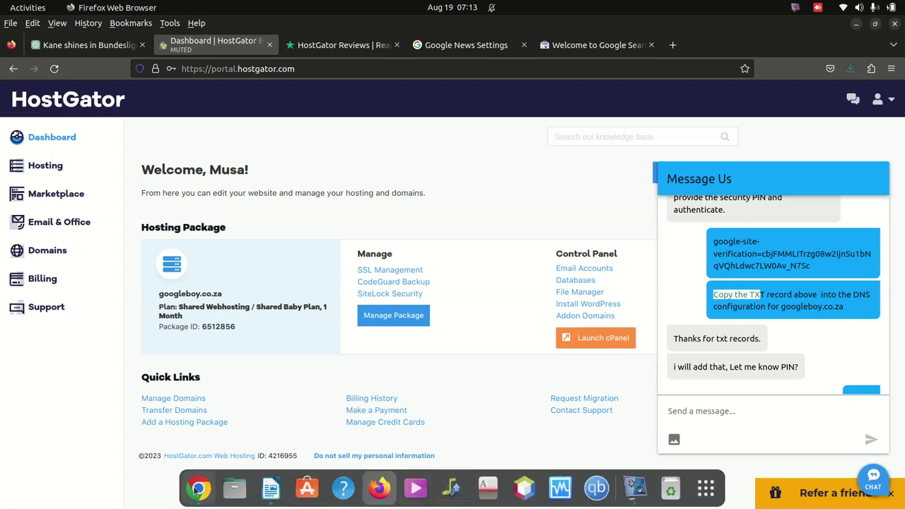
left_click(197, 491)
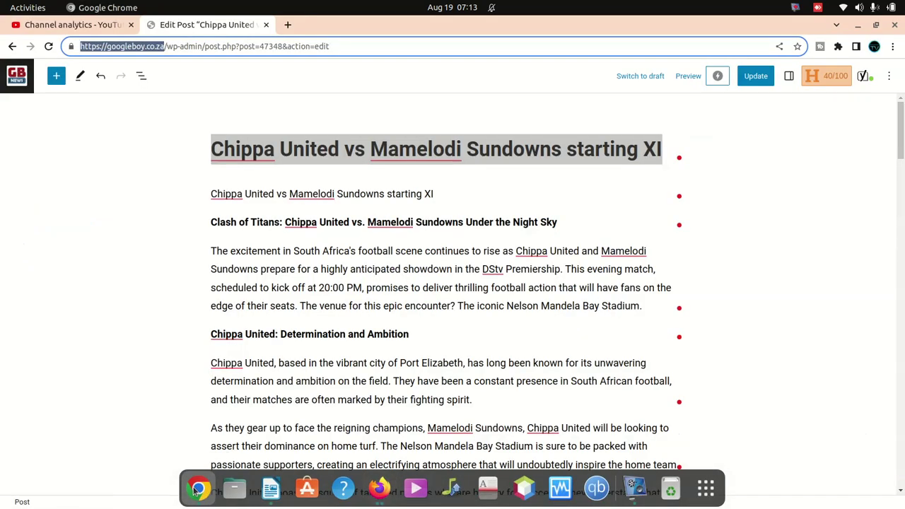
left_click(379, 488)
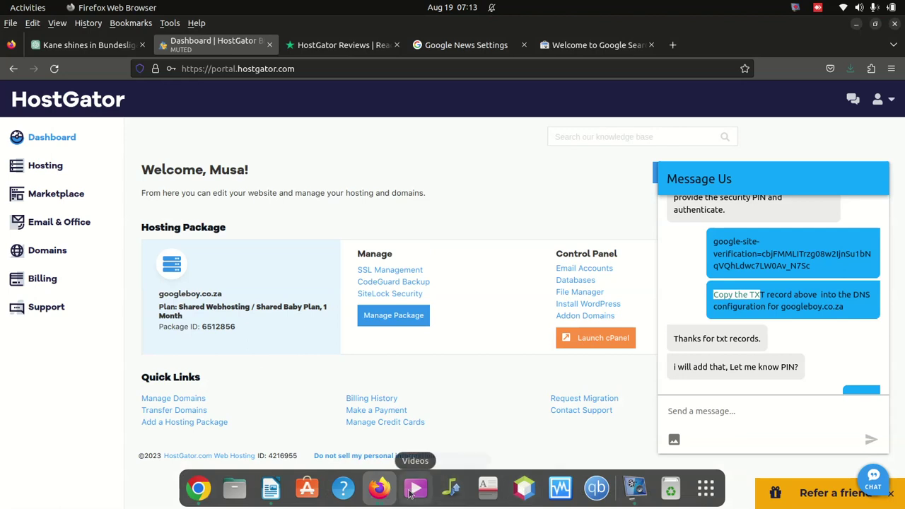
left_click(379, 487)
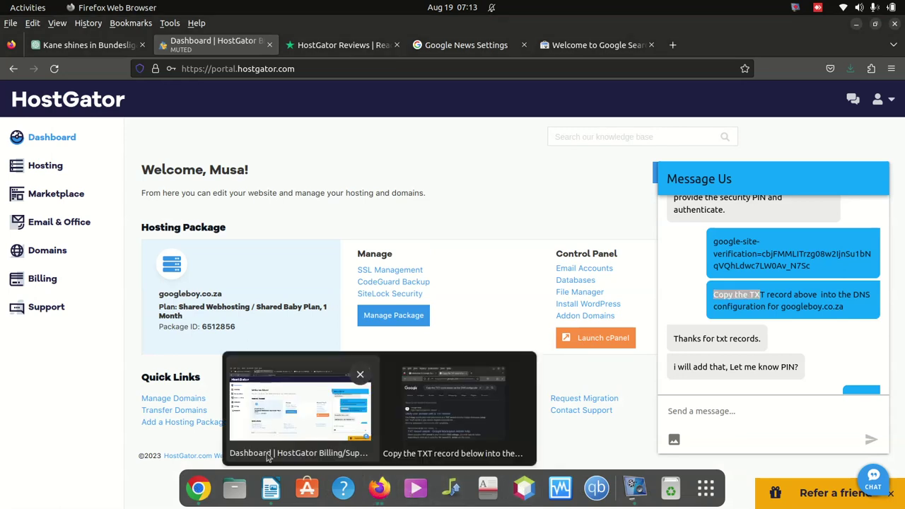
left_click(311, 416)
left_click(342, 45)
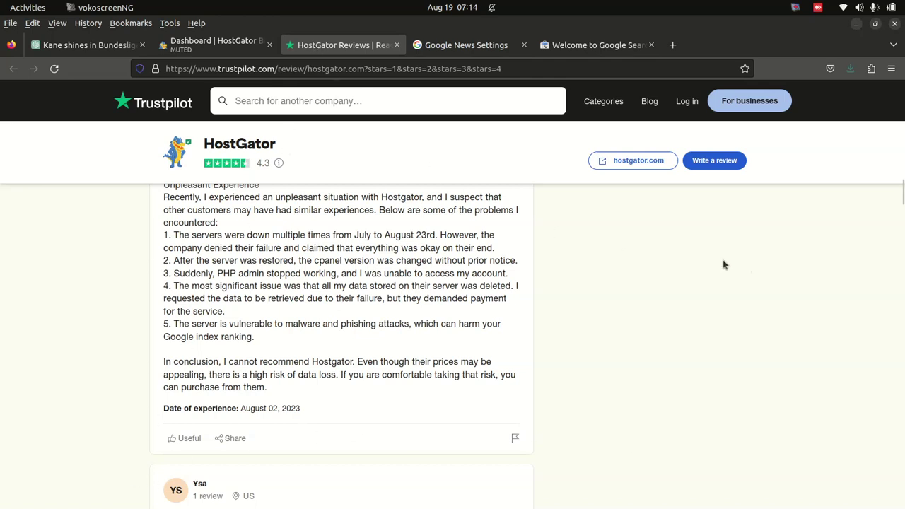
Return to the Google News settings and review the GB News publication's live status, category, sections and article preview
left_click(450, 46)
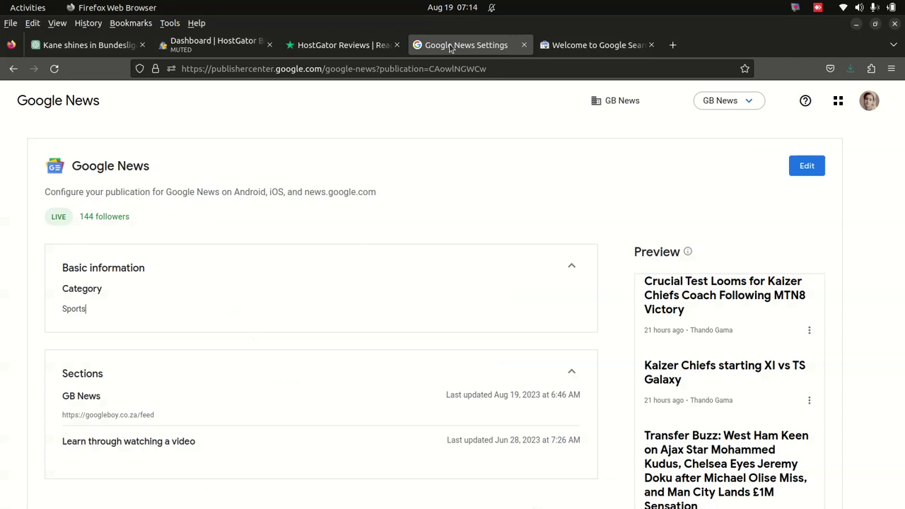
mouse_move(451, 499)
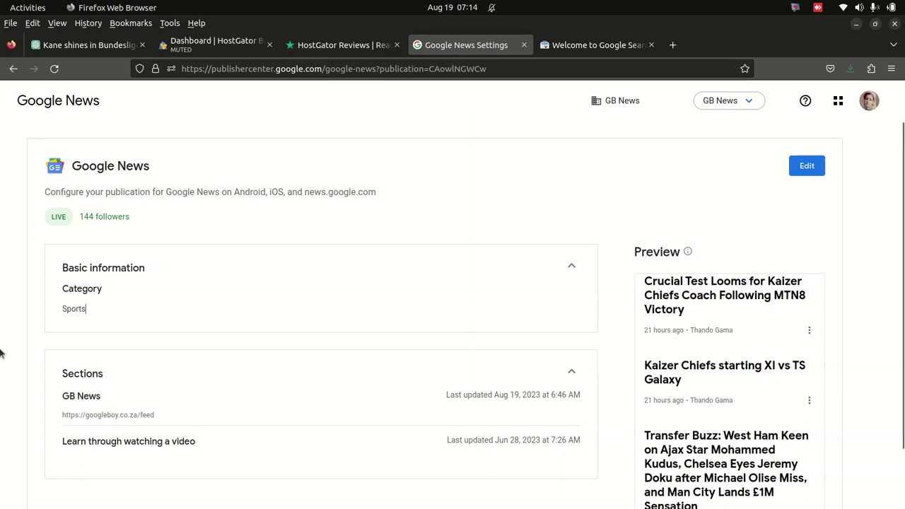
scroll(579, 316, "down", 2)
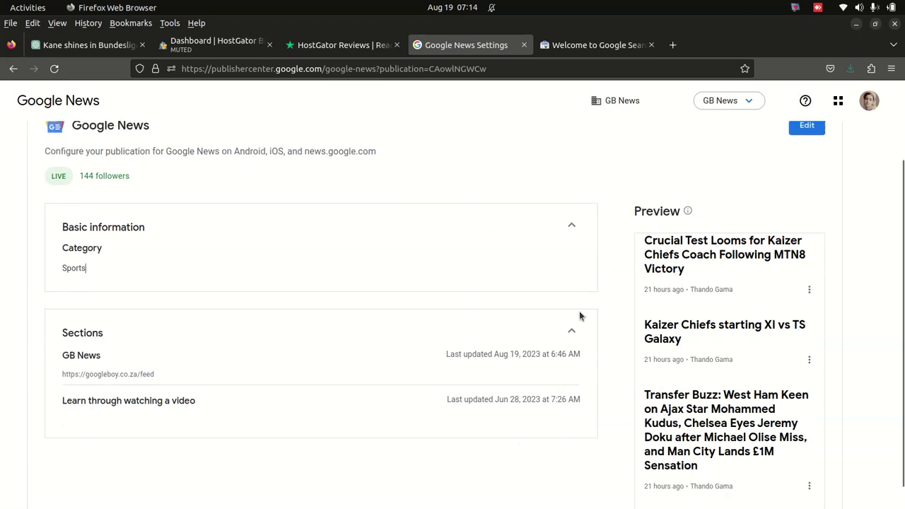
scroll(158, 314, "up", 2)
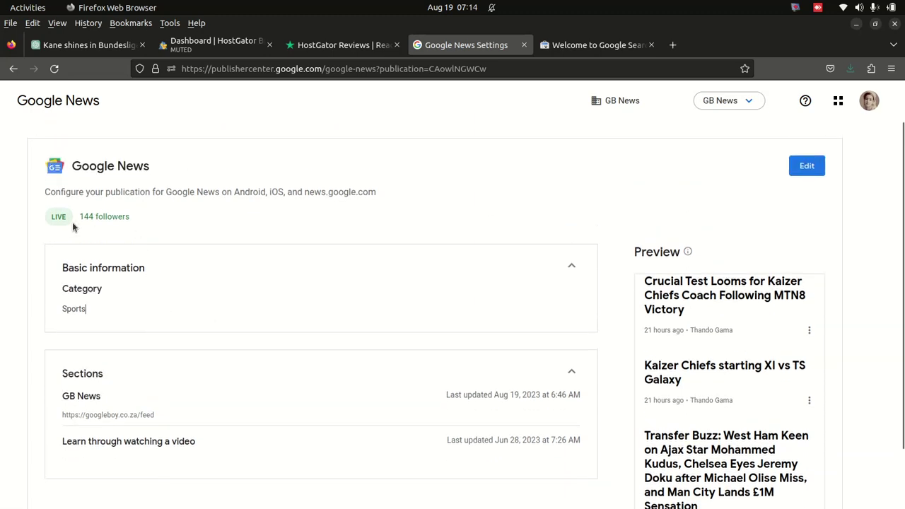
scroll(106, 240, "down", 2)
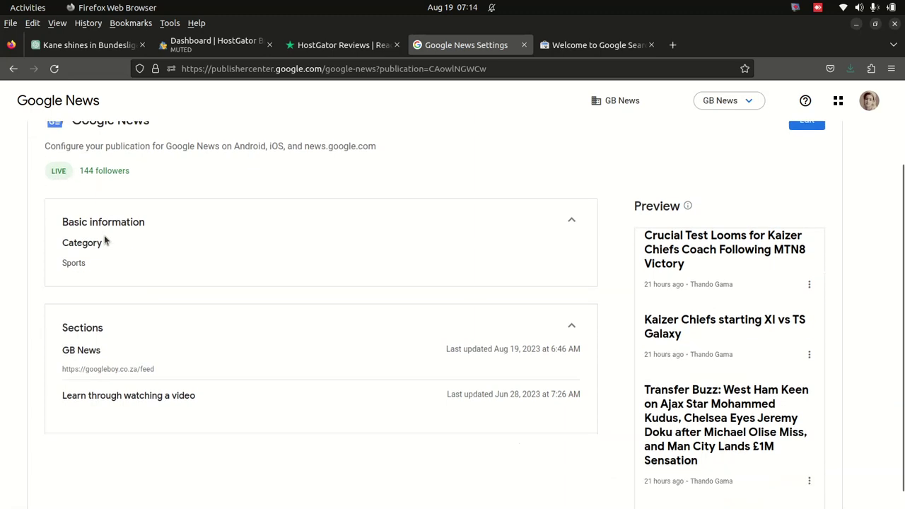
scroll(43, 233, "up", 2)
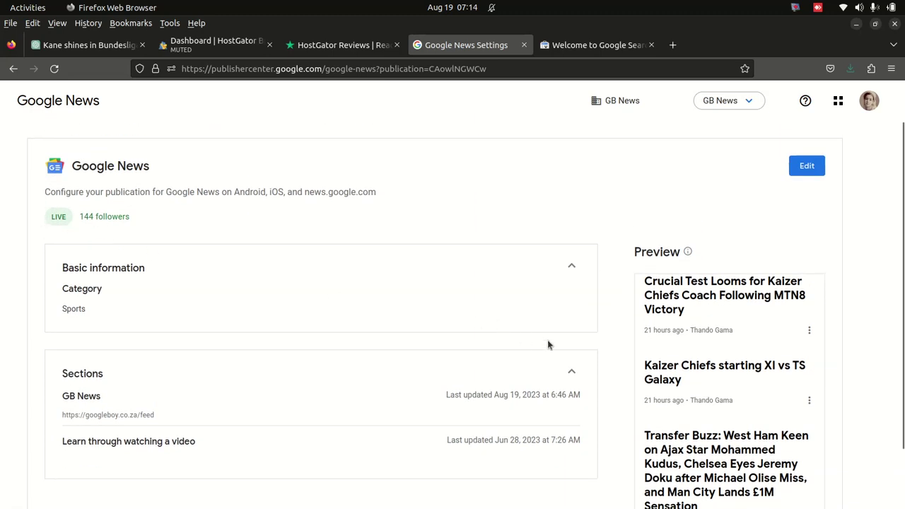
scroll(666, 263, "down", 2)
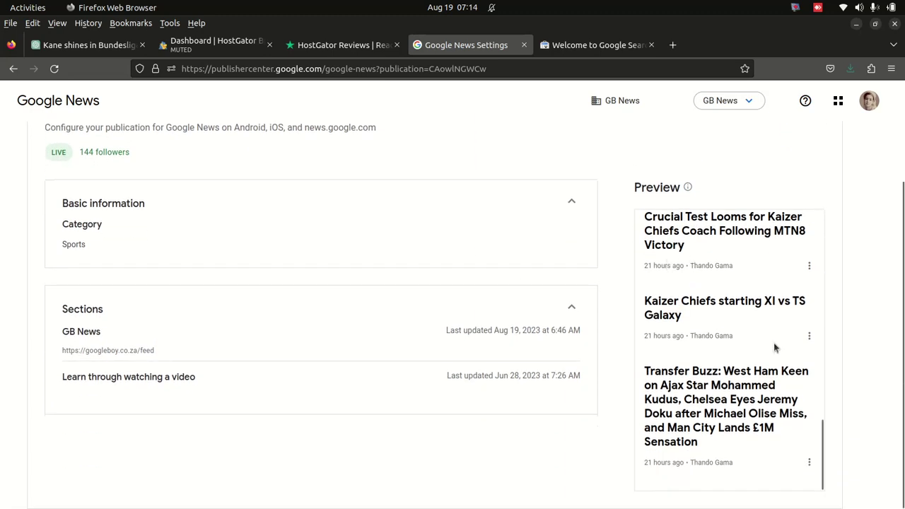
scroll(704, 276, "up", 10)
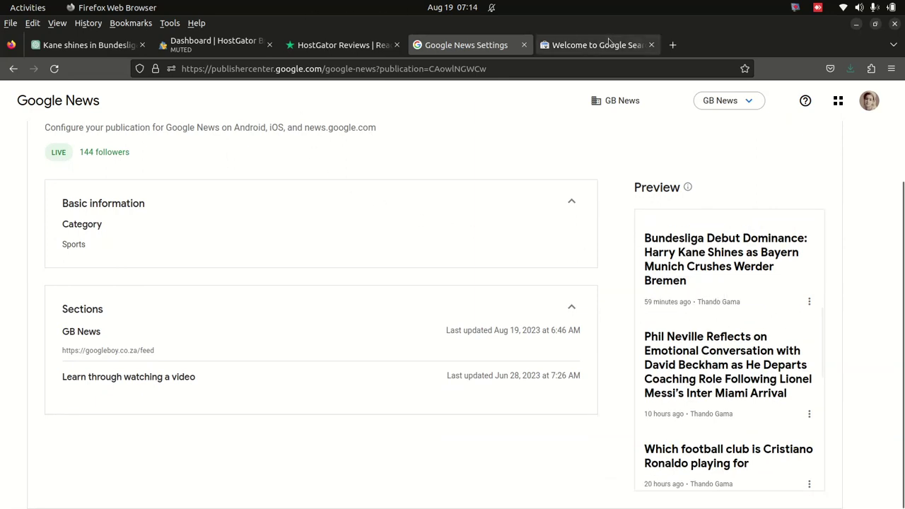
Open the googleboy.co.za website in a new tab and look through its homepage articles
left_click(672, 45)
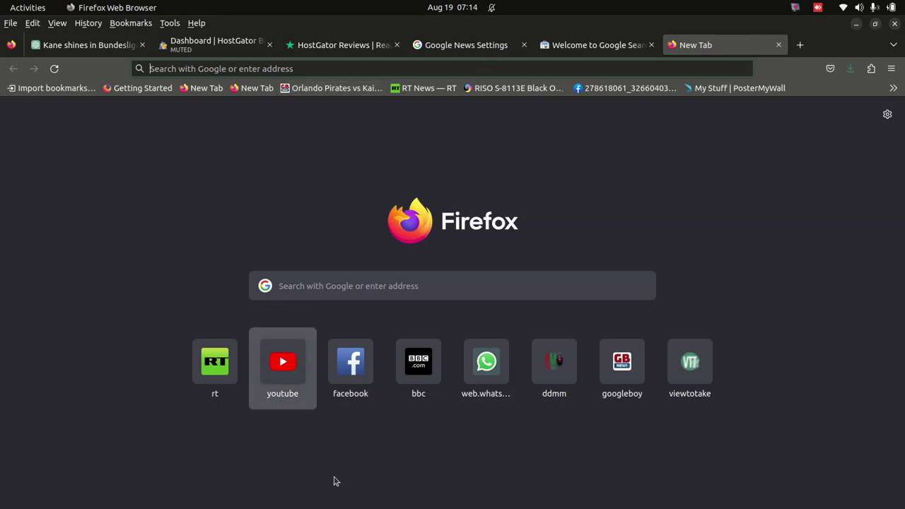
type("goog")
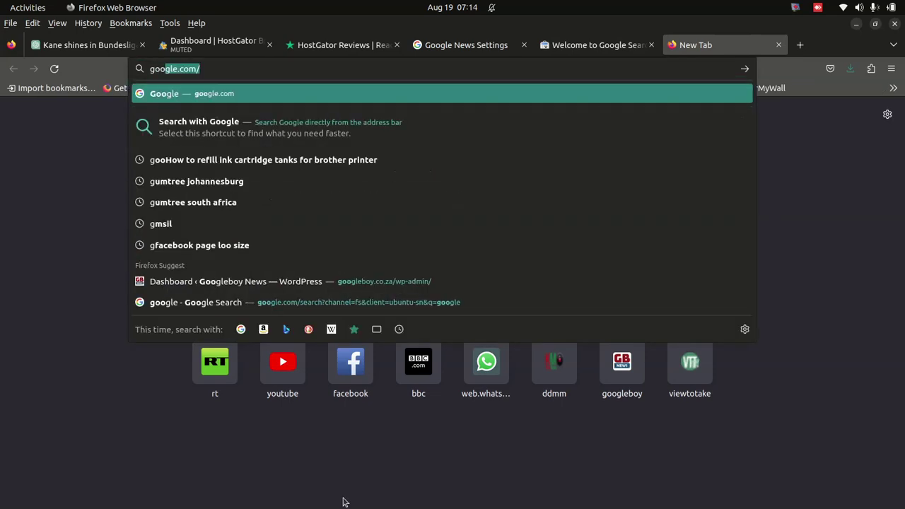
type("leb")
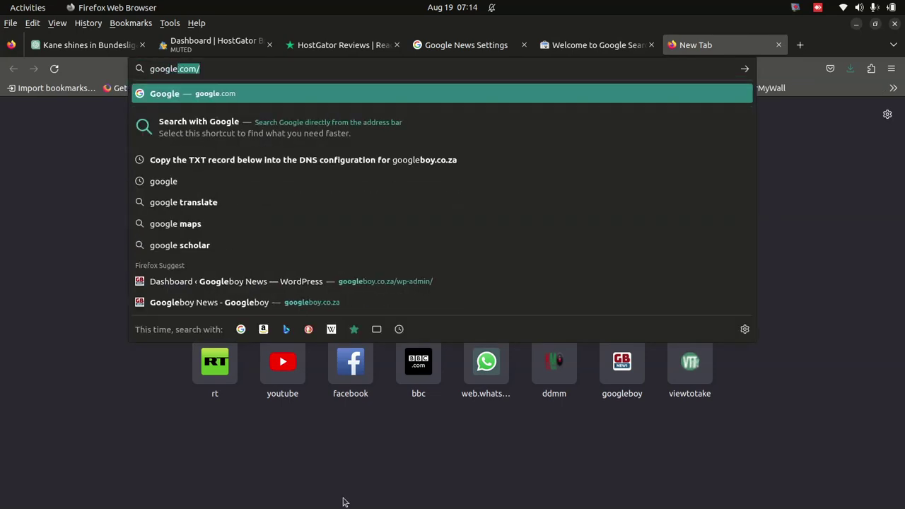
type("oy")
key("Return")
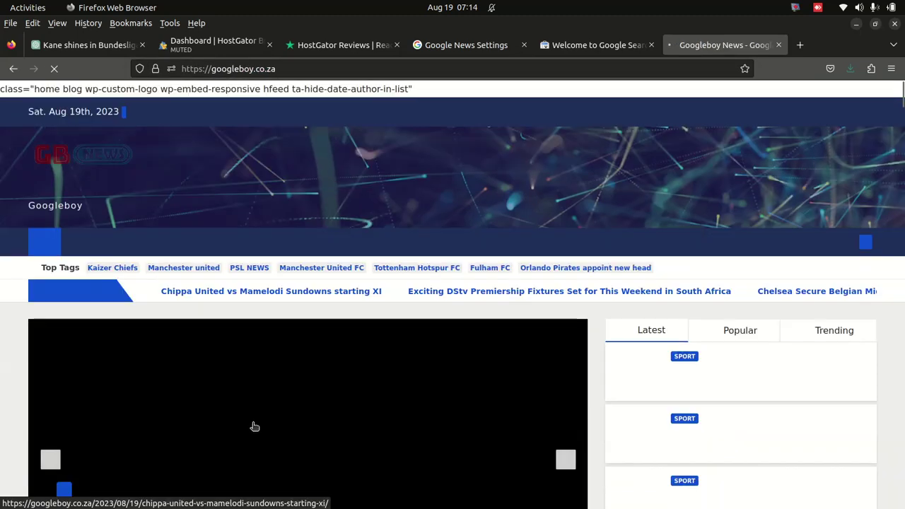
scroll(255, 311, "down", 5)
scroll(245, 296, "up", 5)
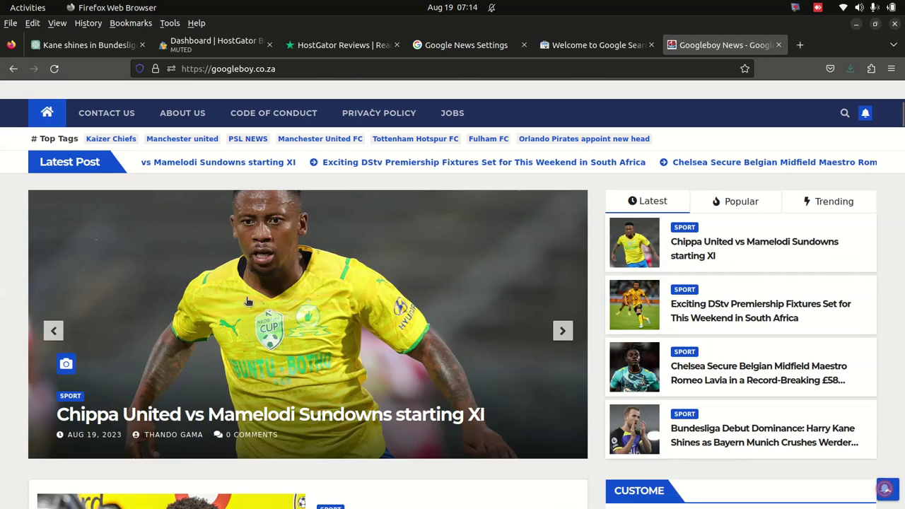
scroll(246, 298, "down", 4)
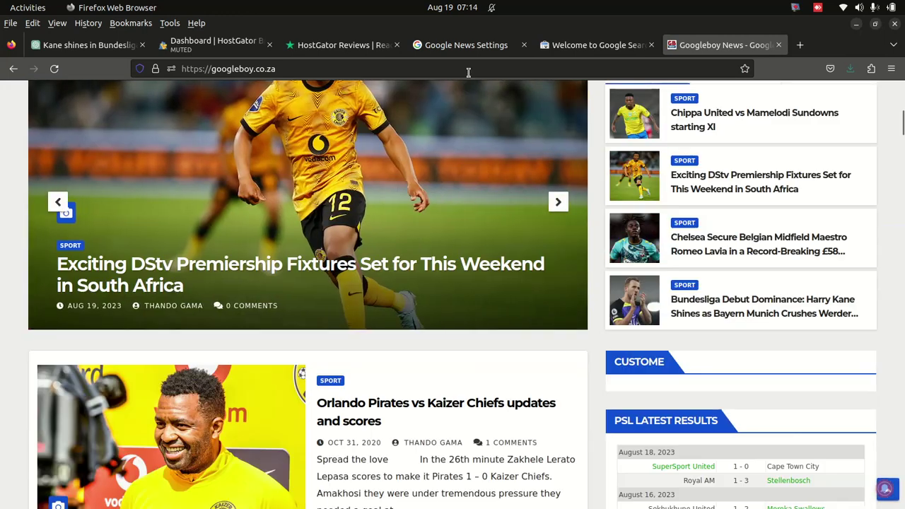
Review the ownership verification notice for googleboy.co.za in Google Search Console, highlight the word "Ownership" in its heading, and dismiss it
left_click(594, 46)
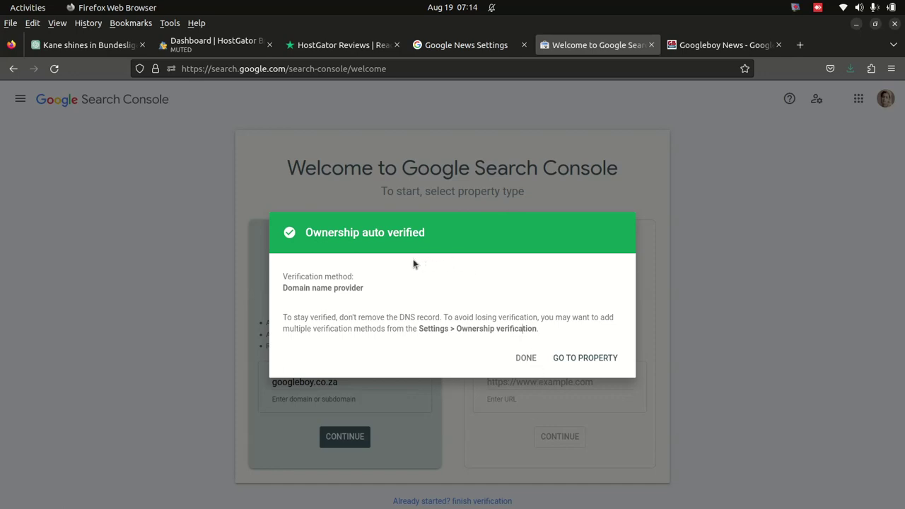
double_click(317, 233)
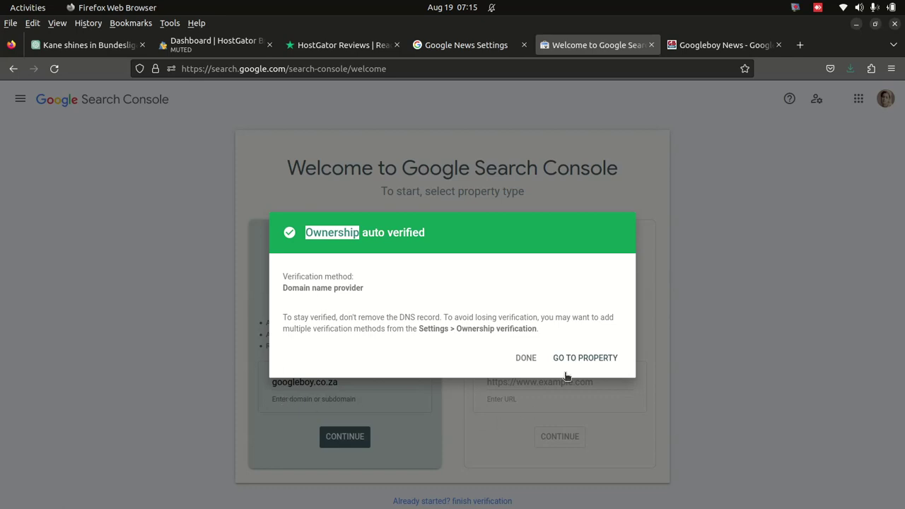
mouse_move(415, 503)
left_click(526, 358)
left_click(520, 353)
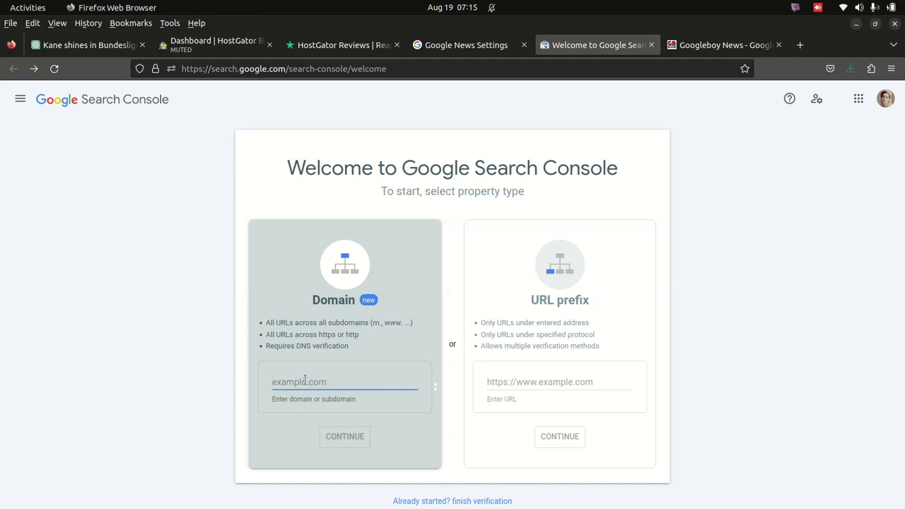
Enter "google" as the domain for a Domain-type property on the Search Console welcome page
type("google")
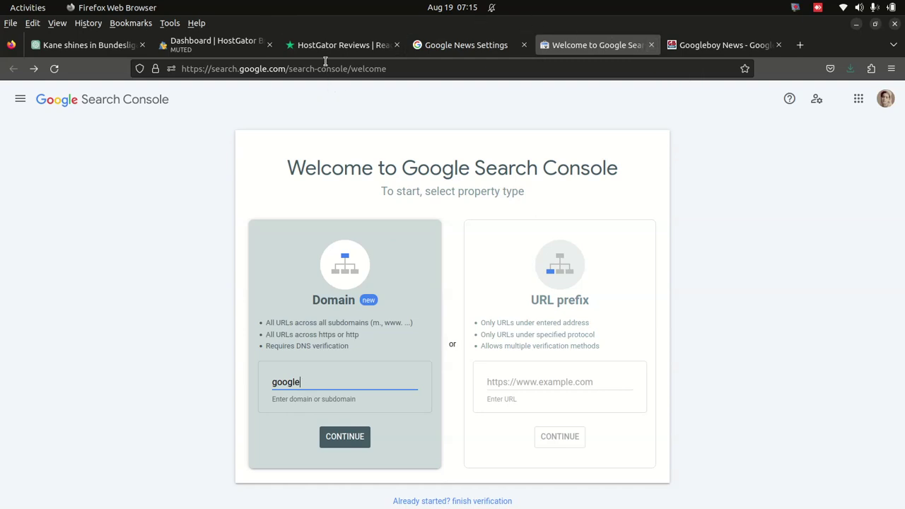
mouse_move(594, 506)
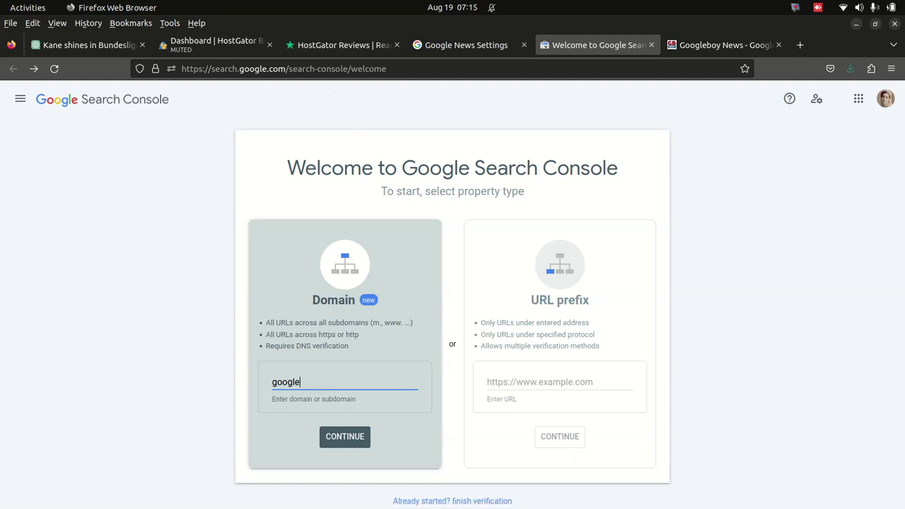